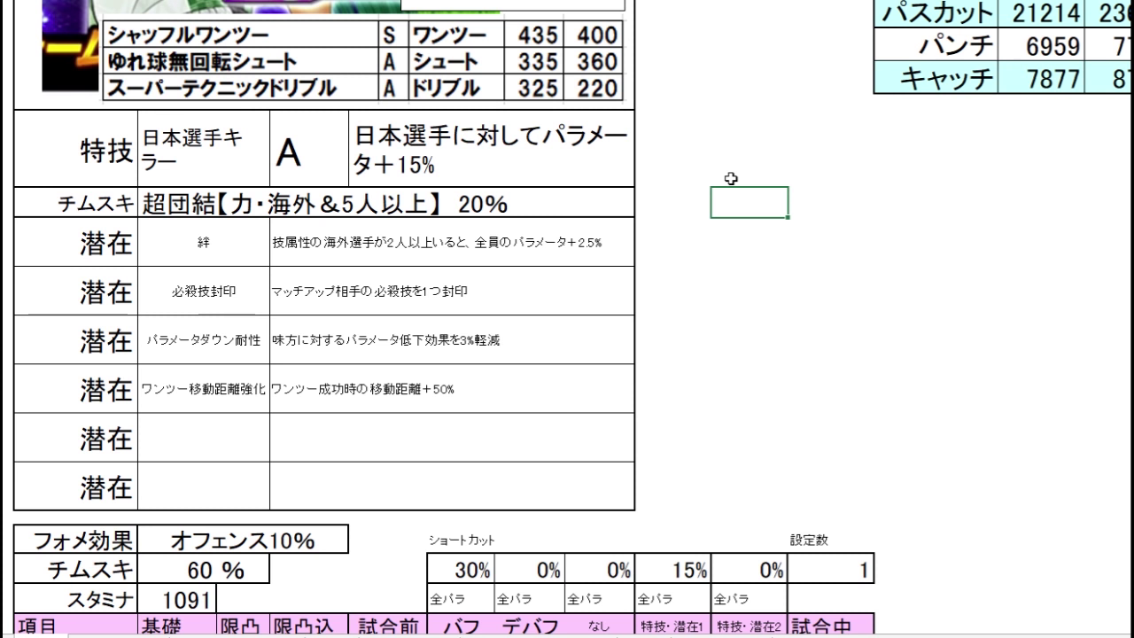
Step: Review the player's 基礎 values for シュート, パス and ドリブル in the parameter table below the 潜在 list
{"action": "scroll", "coordinate": [731, 179], "scroll_direction": "down", "scroll_amount": 2}
{"action": "scroll", "coordinate": [731, 179], "scroll_direction": "down", "scroll_amount": 4}
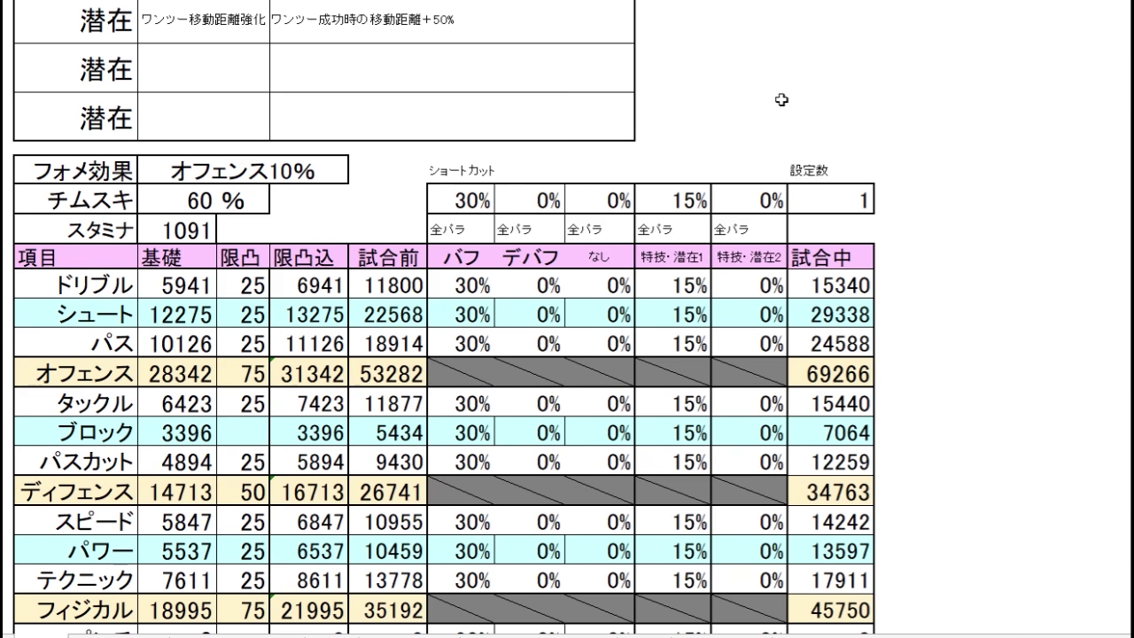
{"action": "left_click", "coordinate": [170, 321]}
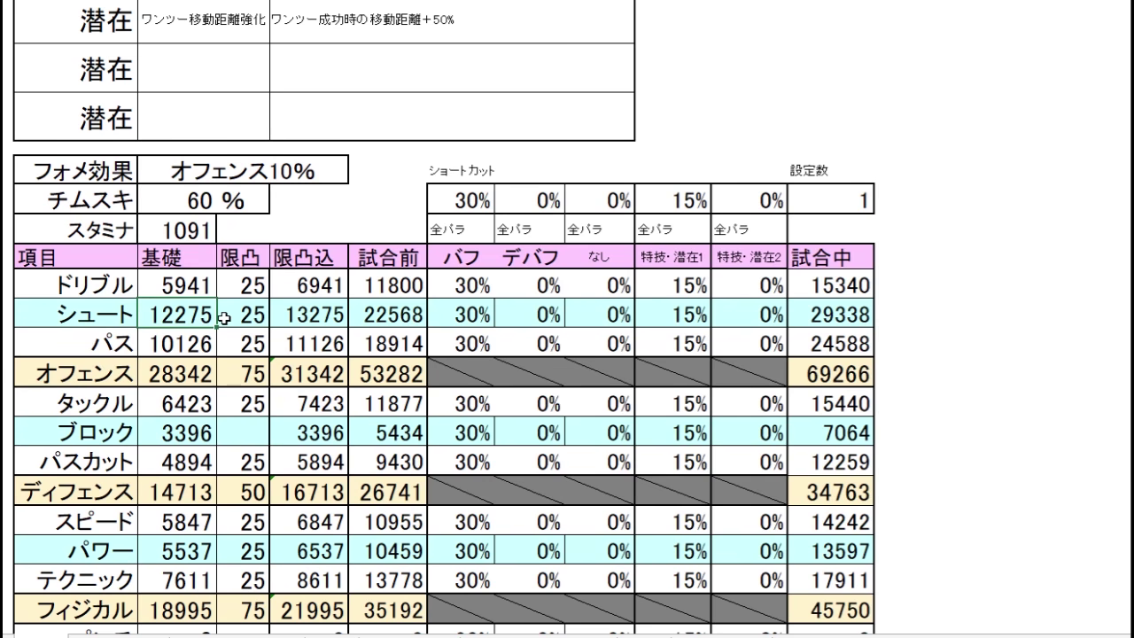
{"action": "left_click", "coordinate": [193, 337]}
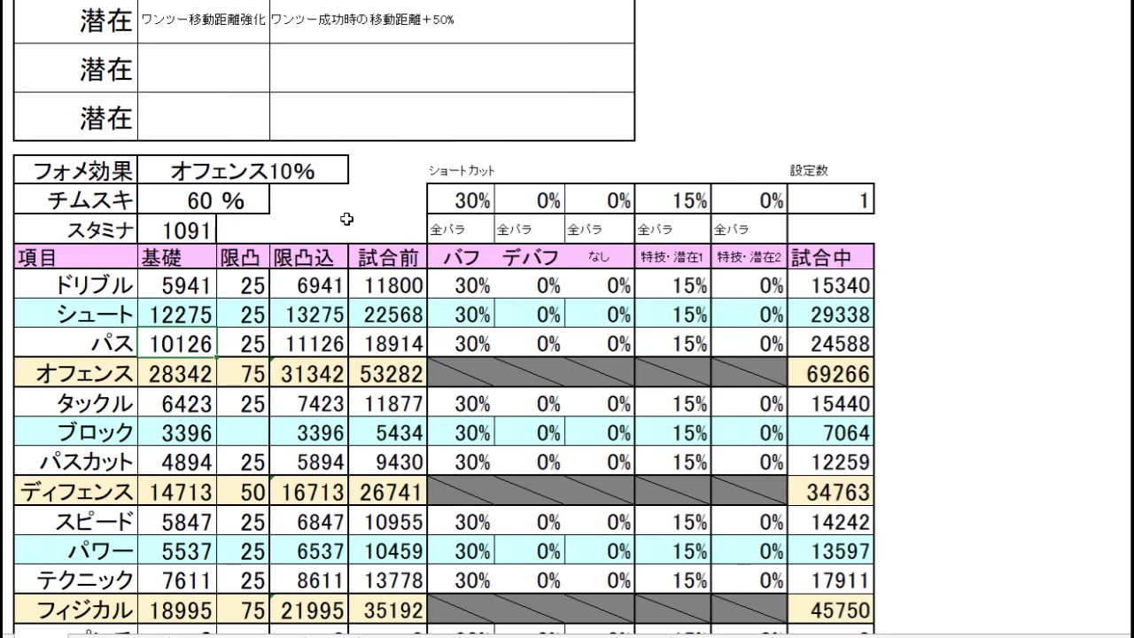
{"action": "left_click_drag", "start_coordinate": [209, 310], "coordinate": [210, 335]}
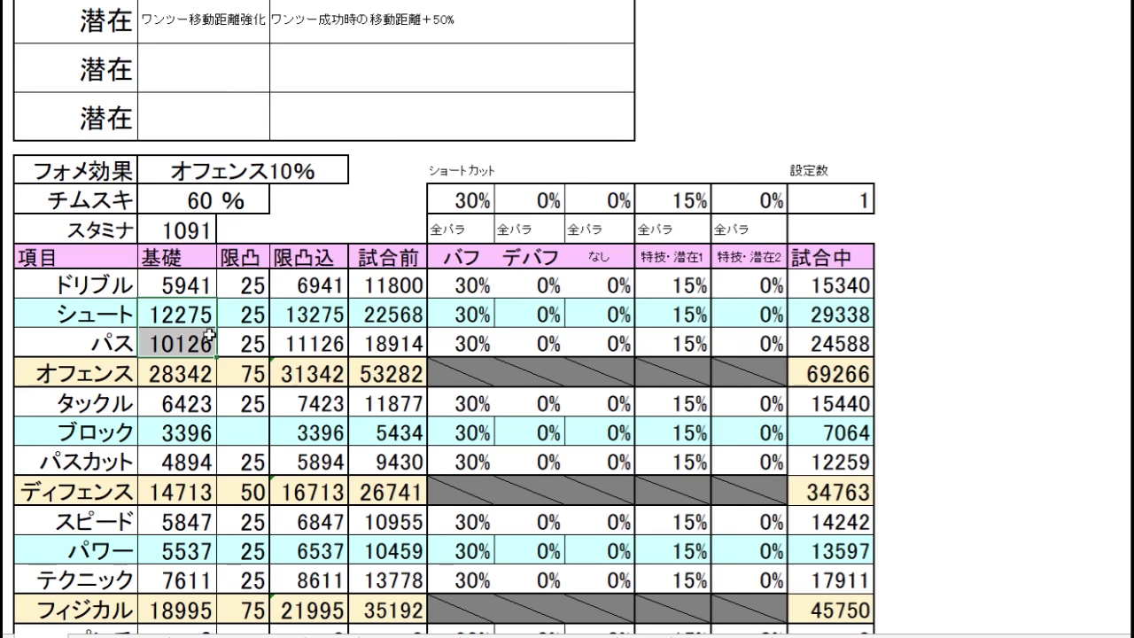
{"action": "left_click", "coordinate": [373, 225]}
{"action": "left_click", "coordinate": [188, 285]}
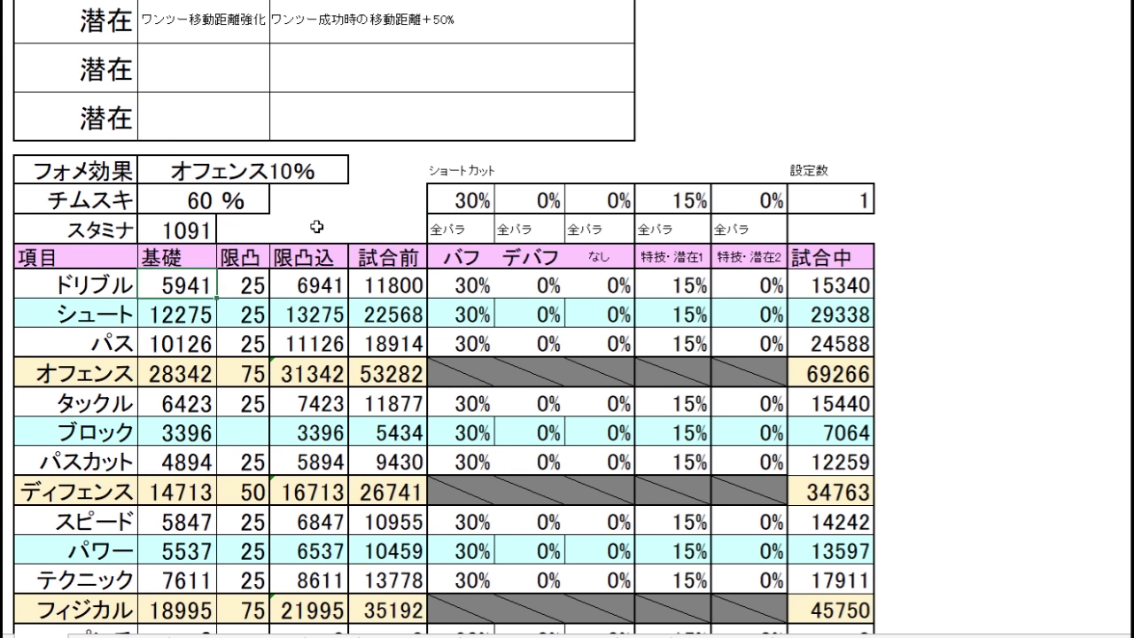
{"action": "left_click", "coordinate": [319, 227]}
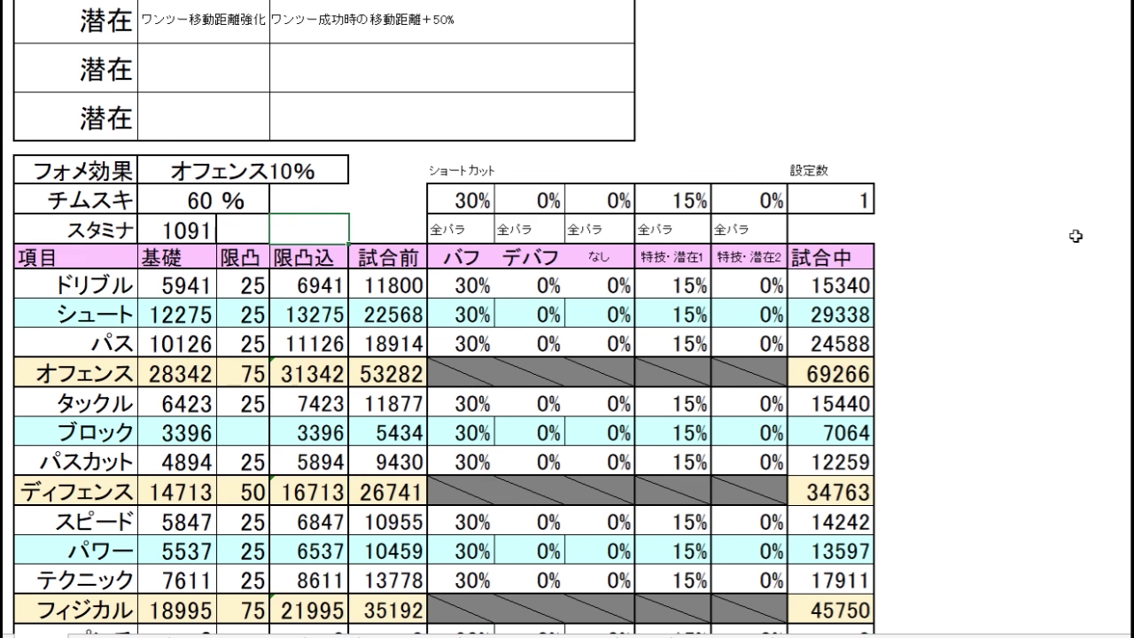
Step: Examine the シュート values in the 試合中能力値 table, both for なし and for 日本選手キラー15%
{"action": "scroll", "coordinate": [1075, 236], "scroll_direction": "up", "scroll_amount": 8}
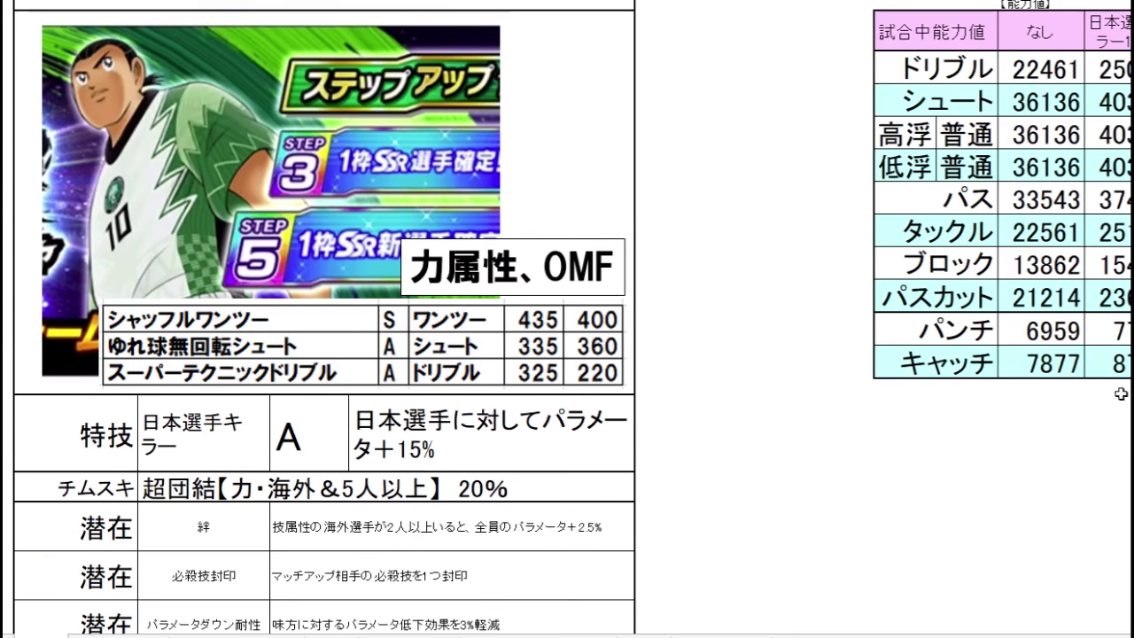
{"action": "scroll", "coordinate": [567, 318], "scroll_direction": "right", "scroll_amount": 5}
{"action": "scroll", "coordinate": [757, 461], "scroll_direction": "right", "scroll_amount": 8}
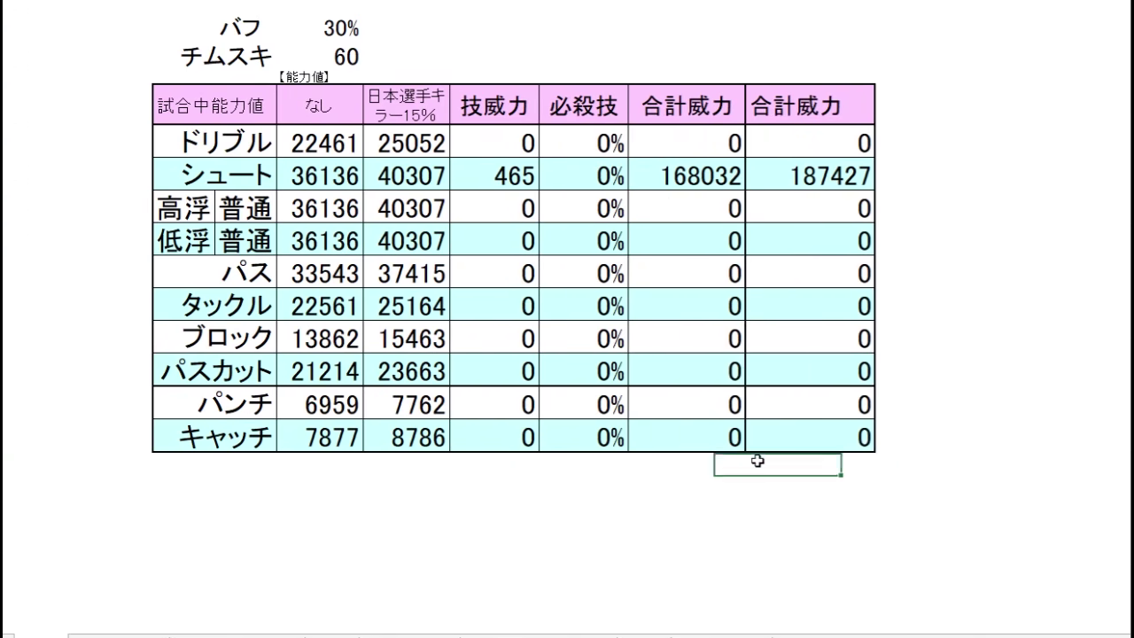
{"action": "left_click", "coordinate": [328, 174]}
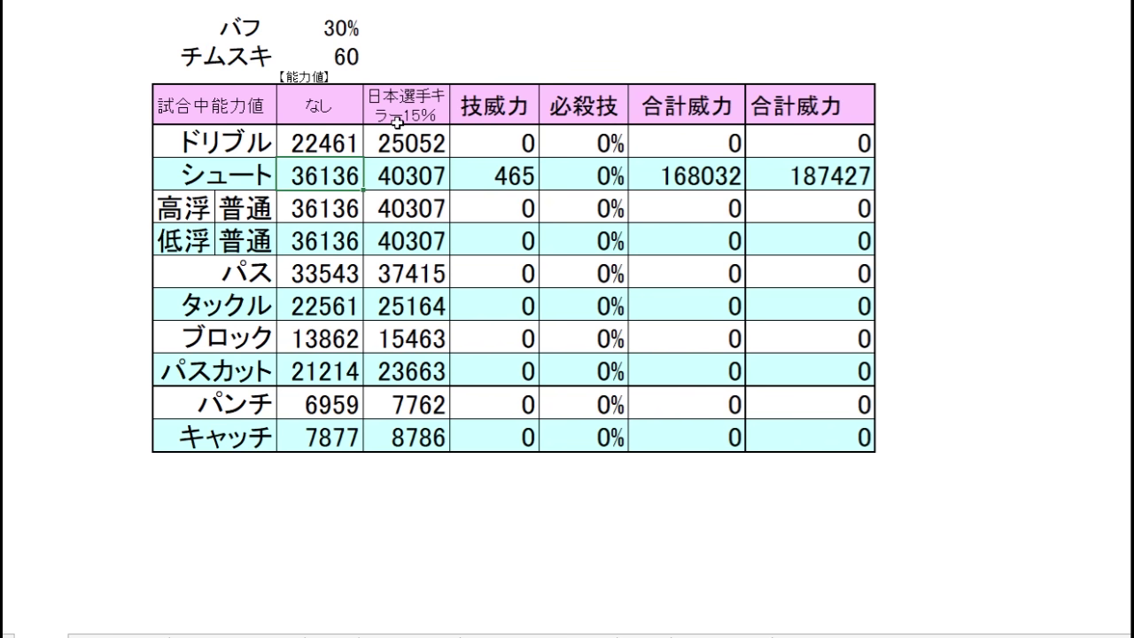
{"action": "left_click", "coordinate": [425, 164]}
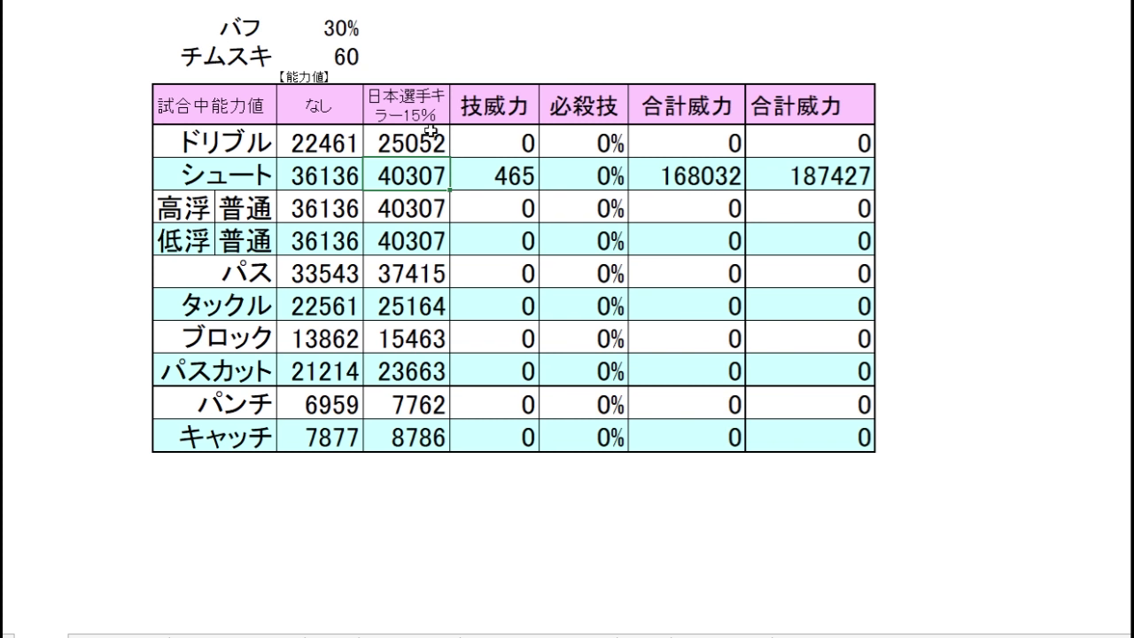
{"action": "left_click", "coordinate": [454, 53]}
{"action": "left_click", "coordinate": [427, 63]}
{"action": "left_click", "coordinate": [428, 74]}
{"action": "left_click", "coordinate": [481, 53]}
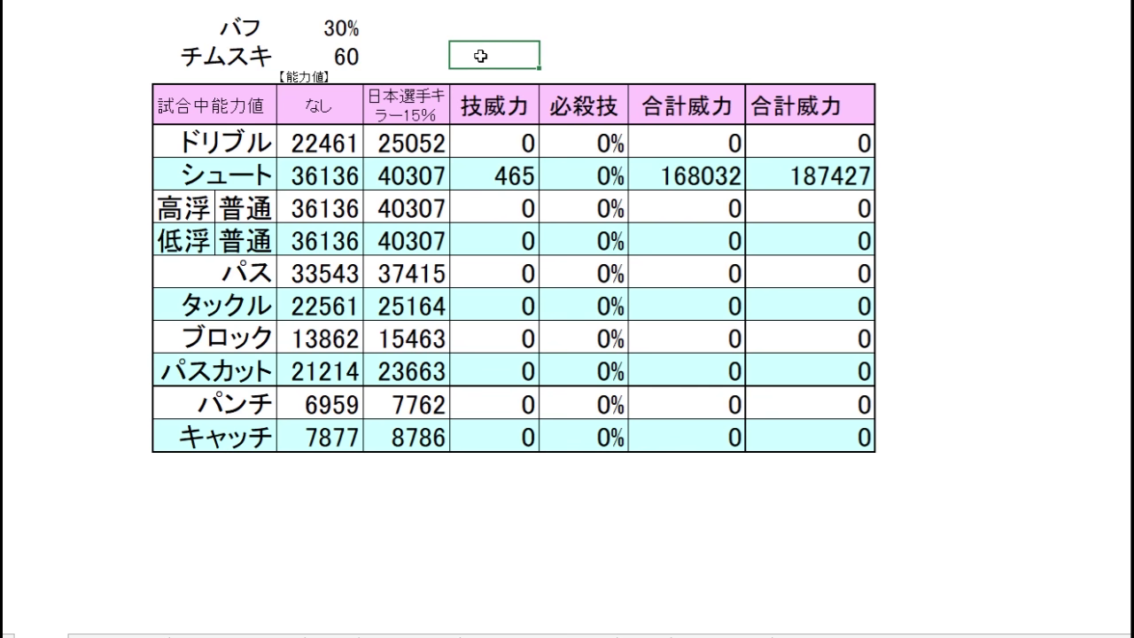
{"action": "left_click", "coordinate": [426, 173]}
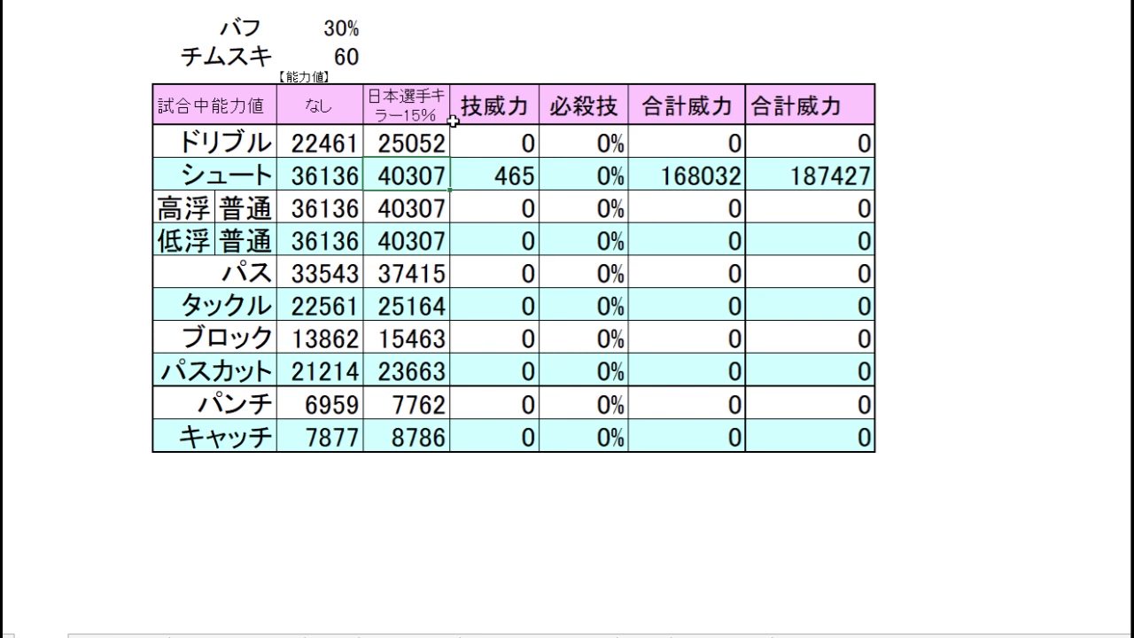
Step: Compare the in-match パス and ドリブル values between the なし and 日本選手キラー15% columns
{"action": "left_click", "coordinate": [421, 270]}
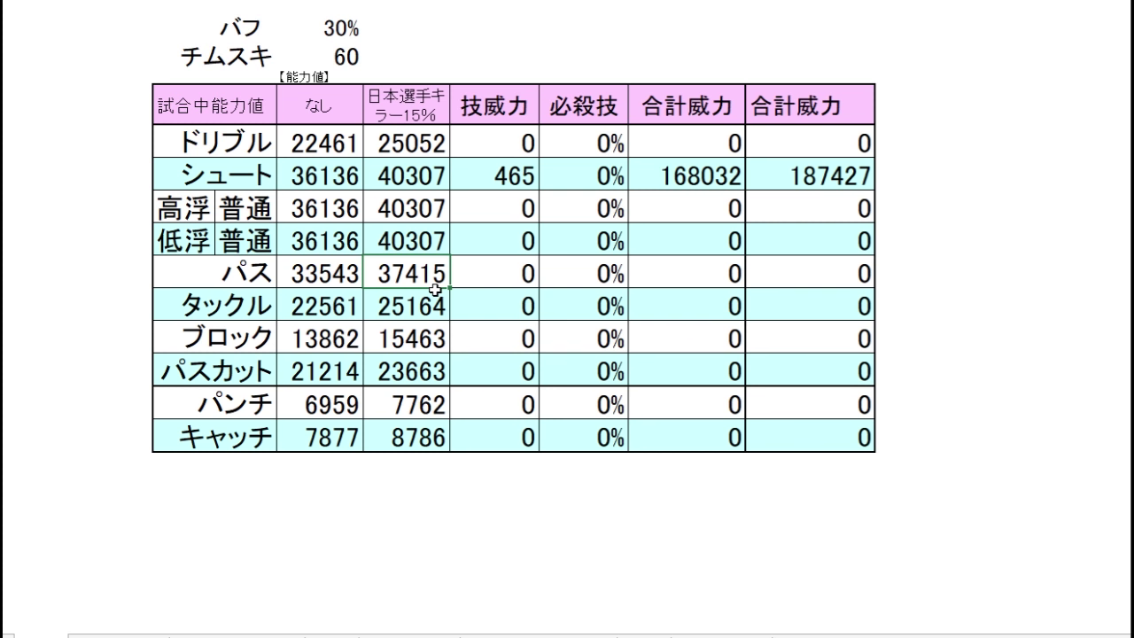
{"action": "left_click", "coordinate": [356, 281]}
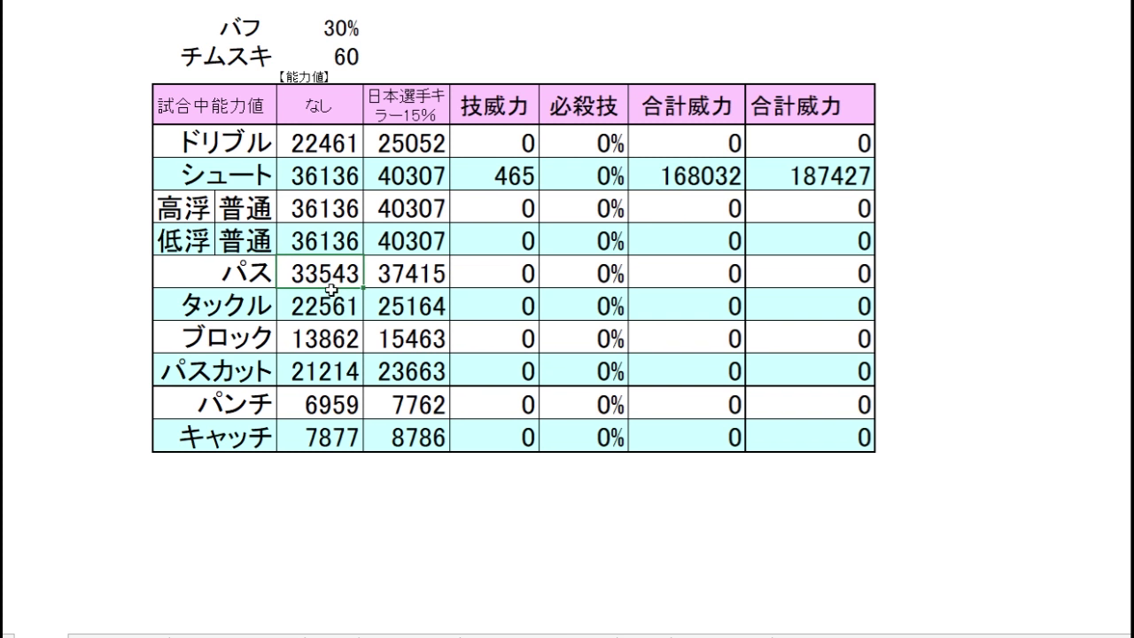
{"action": "left_click", "coordinate": [356, 145]}
{"action": "left_click", "coordinate": [409, 133]}
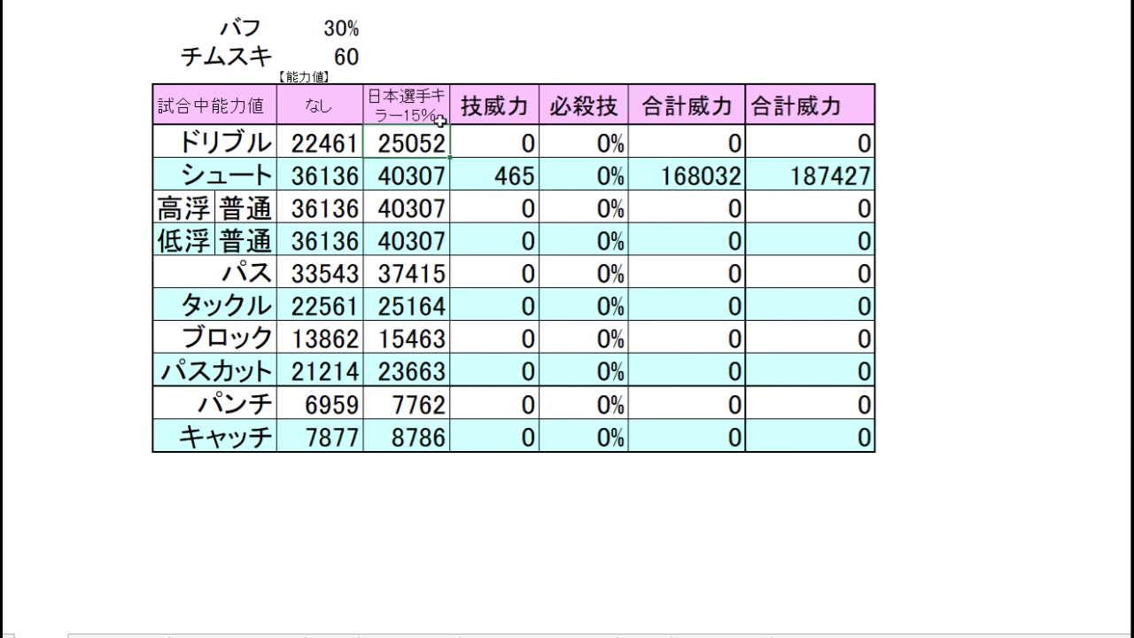
{"action": "left_click", "coordinate": [482, 72]}
{"action": "left_click", "coordinate": [439, 145]}
{"action": "left_click", "coordinate": [496, 78]}
{"action": "left_click_drag", "start_coordinate": [497, 77], "coordinate": [498, 54]}
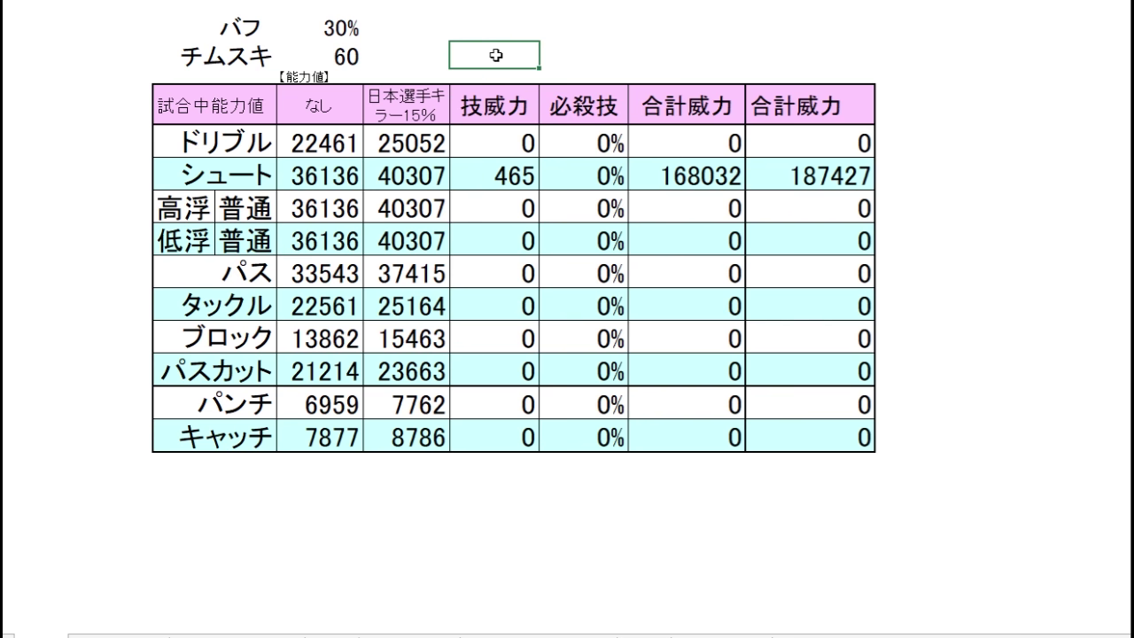
{"action": "left_click", "coordinate": [496, 74]}
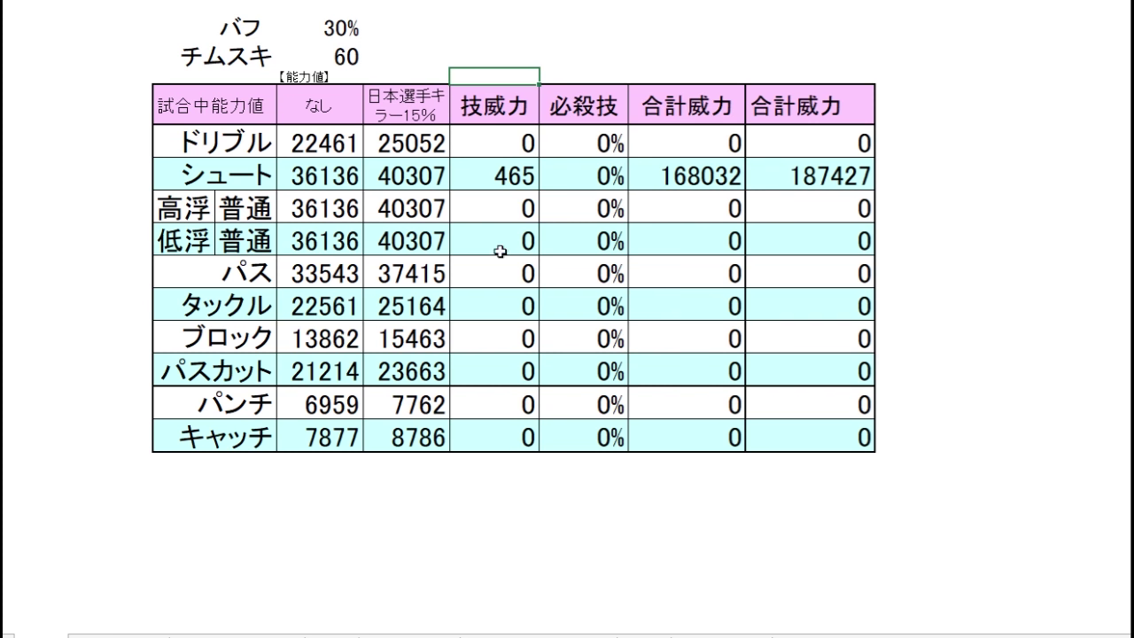
Step: Check the defensive values タックル, ブロック and パスカット in the 日本選手キラー15% column
{"action": "left_click", "coordinate": [488, 464]}
{"action": "left_click", "coordinate": [416, 310]}
{"action": "left_click", "coordinate": [436, 377]}
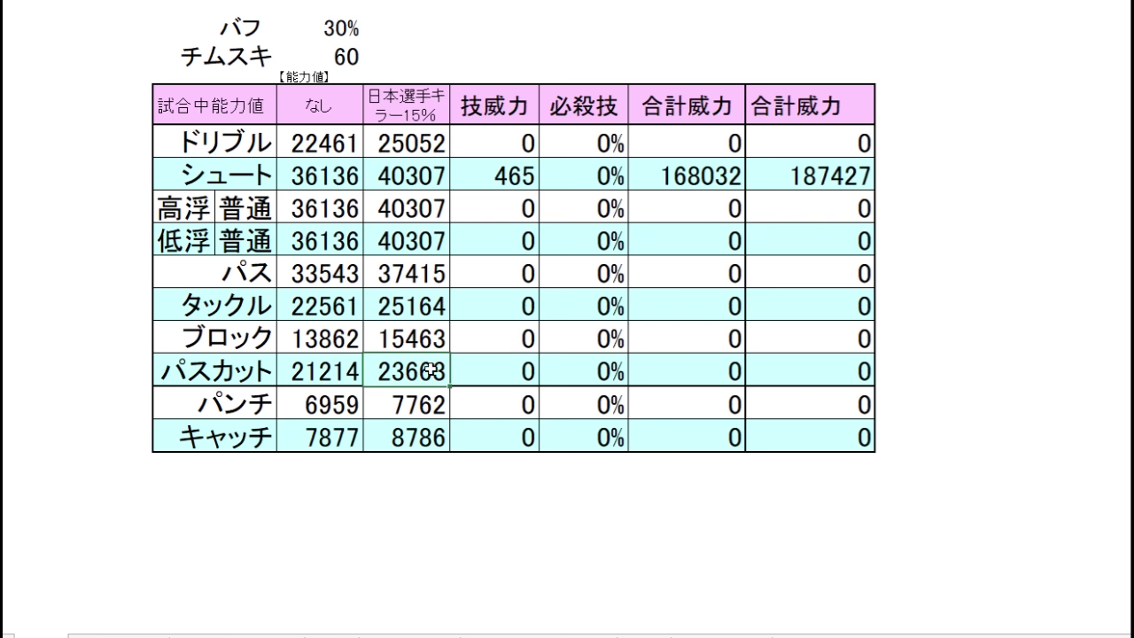
{"action": "left_click", "coordinate": [512, 473]}
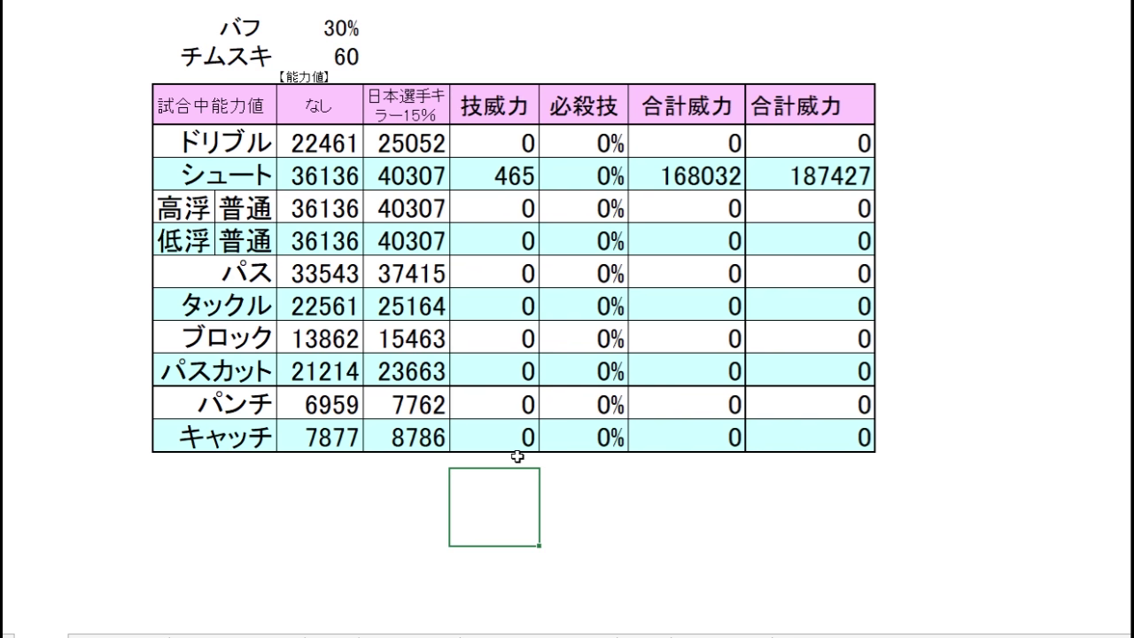
{"action": "left_click", "coordinate": [430, 331]}
{"action": "key", "text": "Up"}
{"action": "left_click", "coordinate": [430, 368]}
{"action": "left_click", "coordinate": [506, 488]}
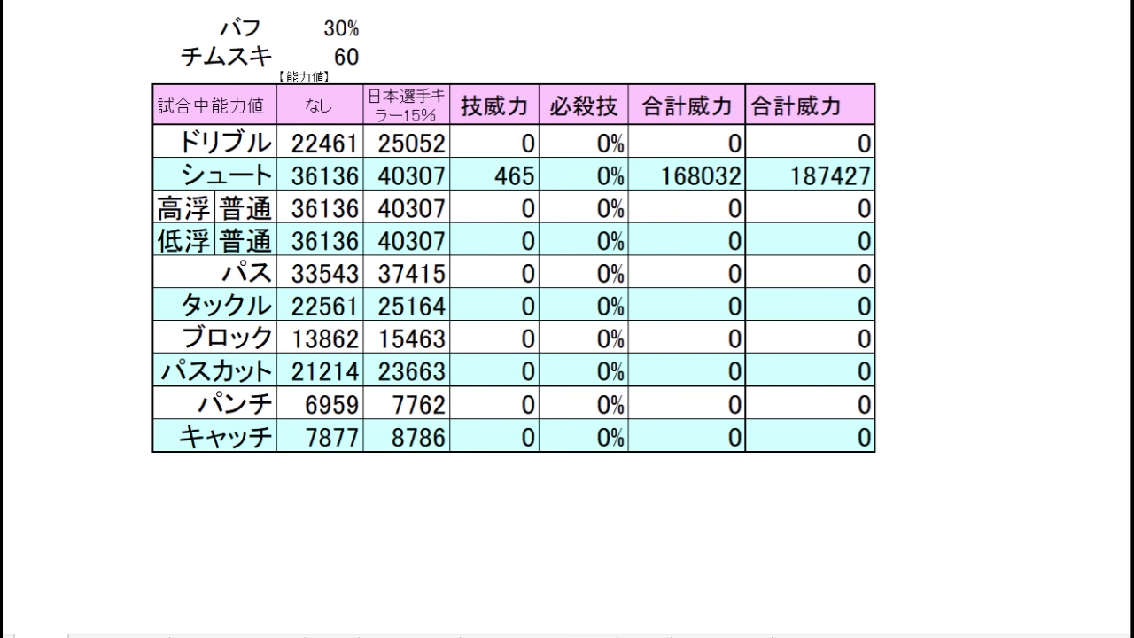
Step: Inspect the シュート row's 技威力 and both 合計威力 values, without and with the 日本選手キラー bonus
{"action": "left_click", "coordinate": [1001, 326]}
{"action": "left_click", "coordinate": [972, 225]}
{"action": "left_click", "coordinate": [960, 205]}
{"action": "left_click", "coordinate": [422, 183]}
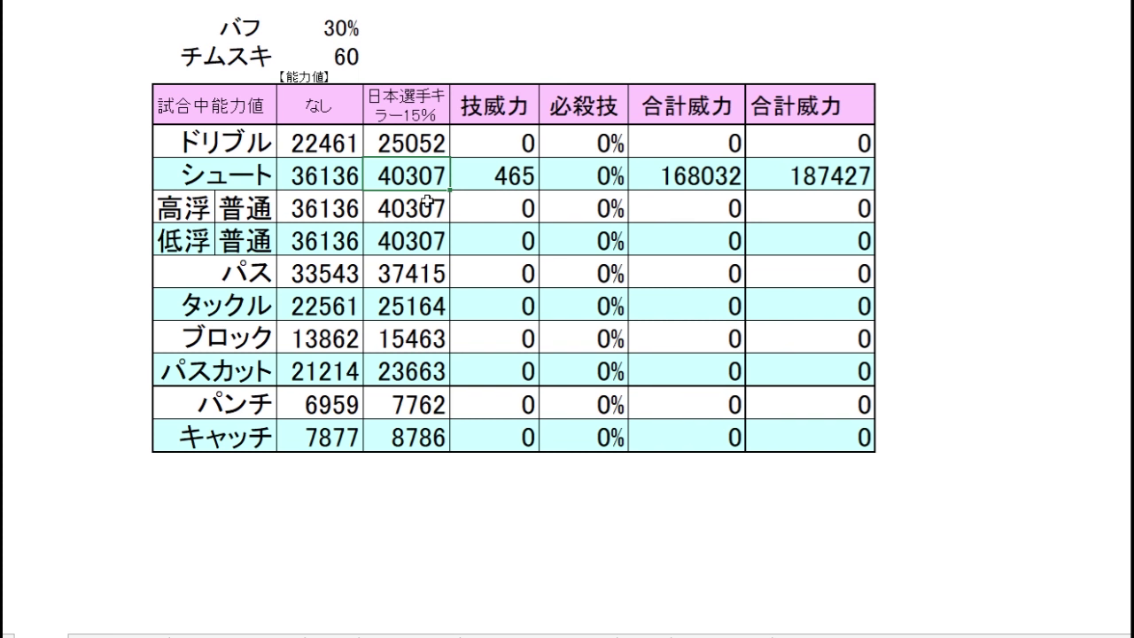
{"action": "left_click", "coordinate": [492, 186]}
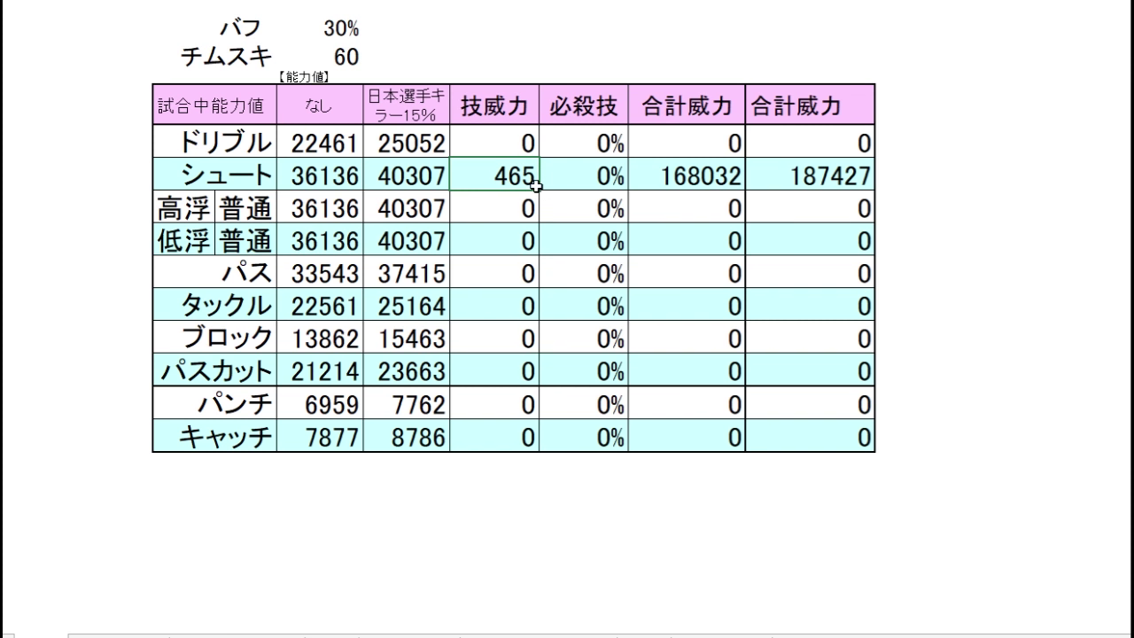
{"action": "left_click", "coordinate": [837, 170]}
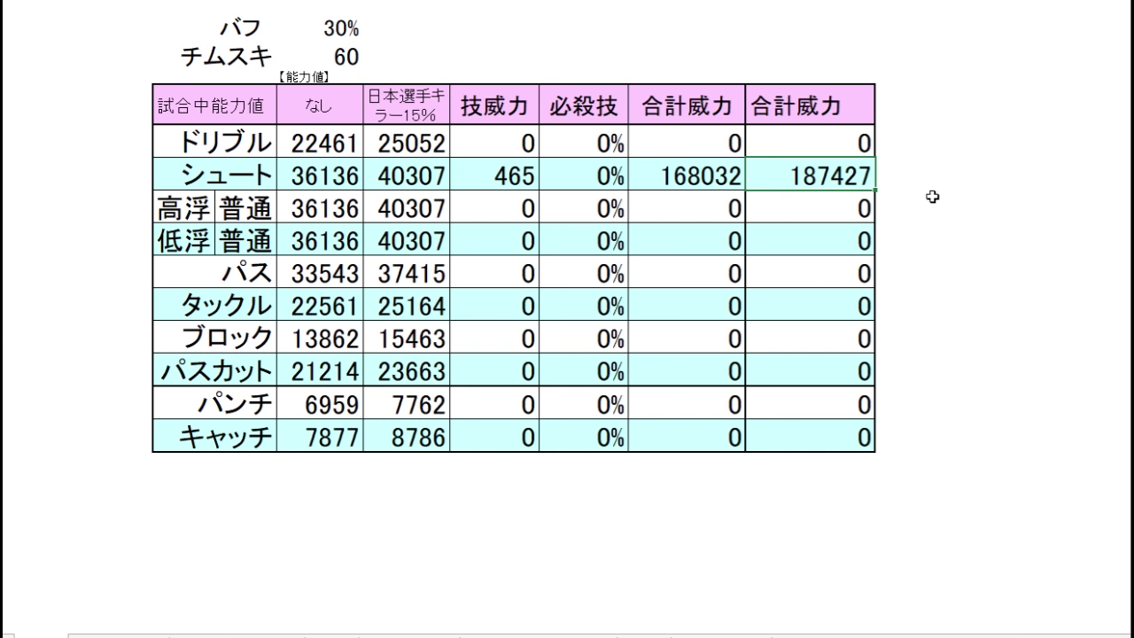
{"action": "left_click", "coordinate": [722, 178]}
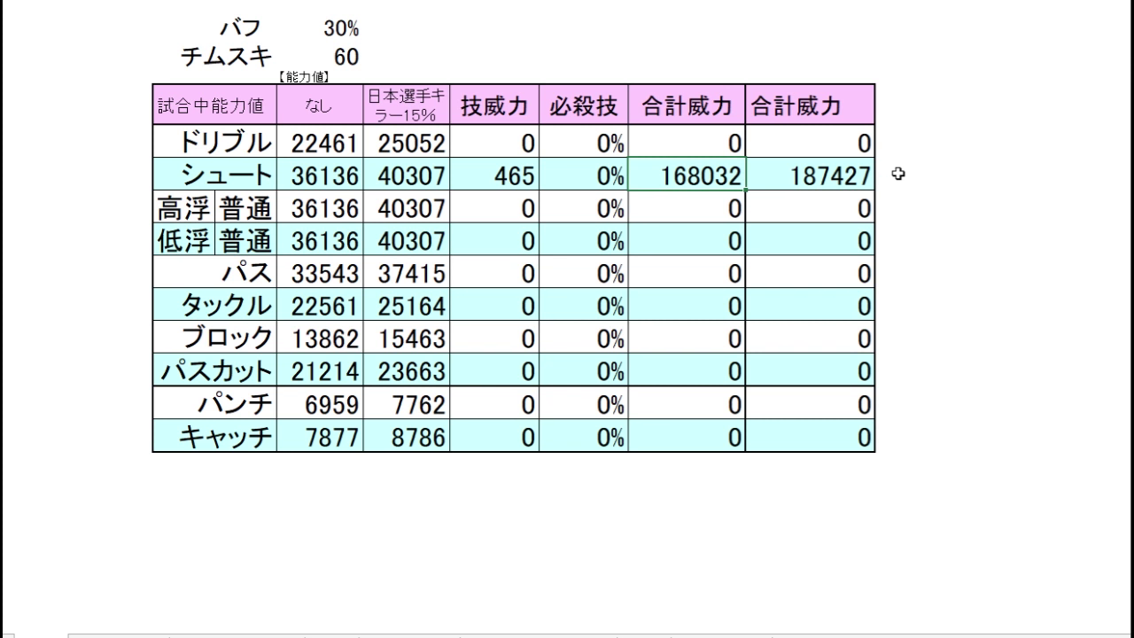
{"action": "left_click", "coordinate": [898, 173]}
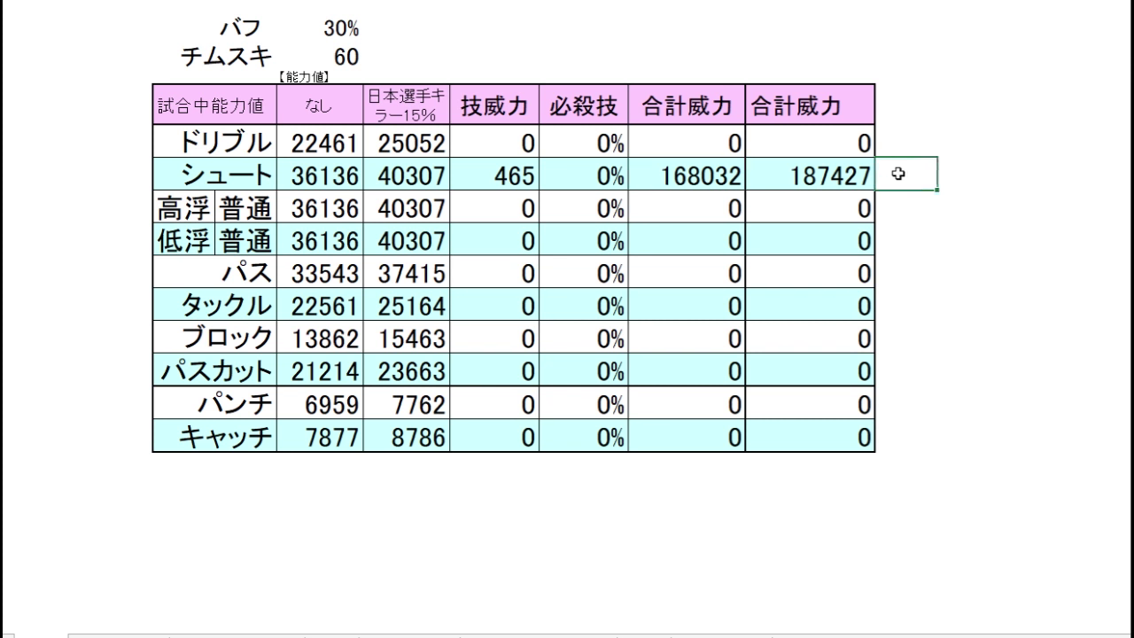
{"action": "left_click", "coordinate": [716, 182]}
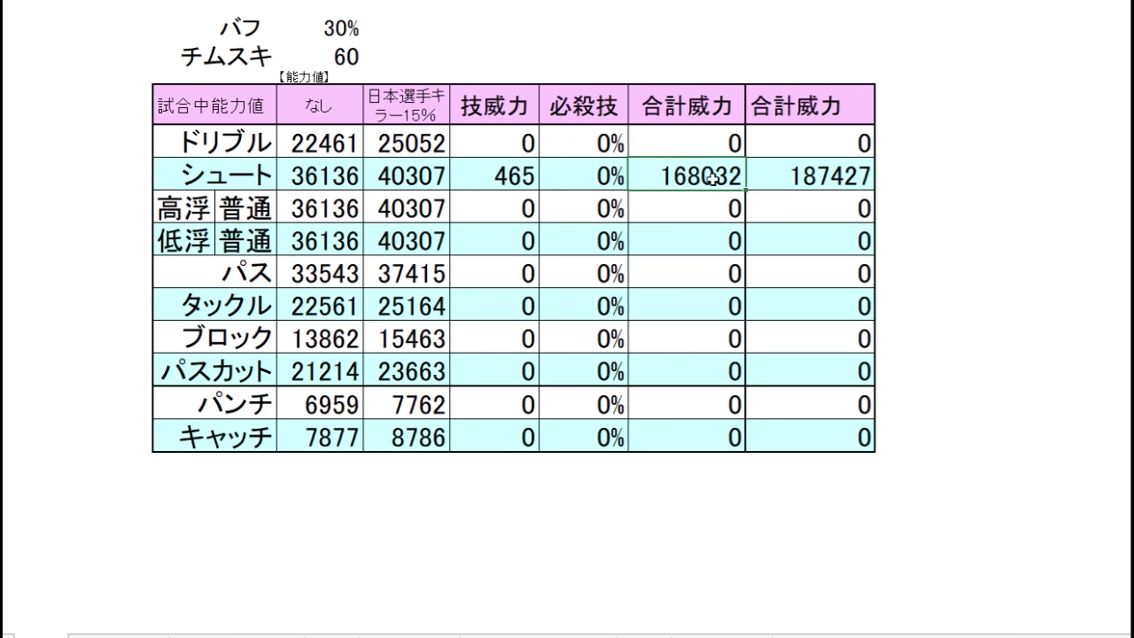
{"action": "left_click", "coordinate": [921, 177]}
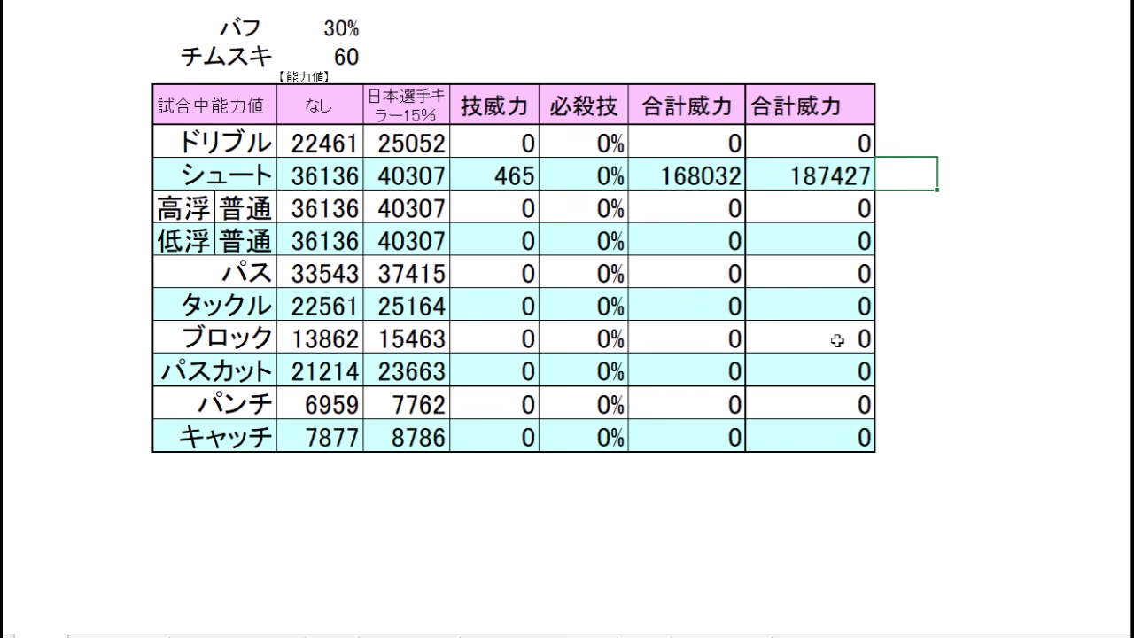
Step: Switch to the character comparison sheet and sort its table by ドリブル in descending order
{"action": "key", "text": "ctrl+Page_Down"}
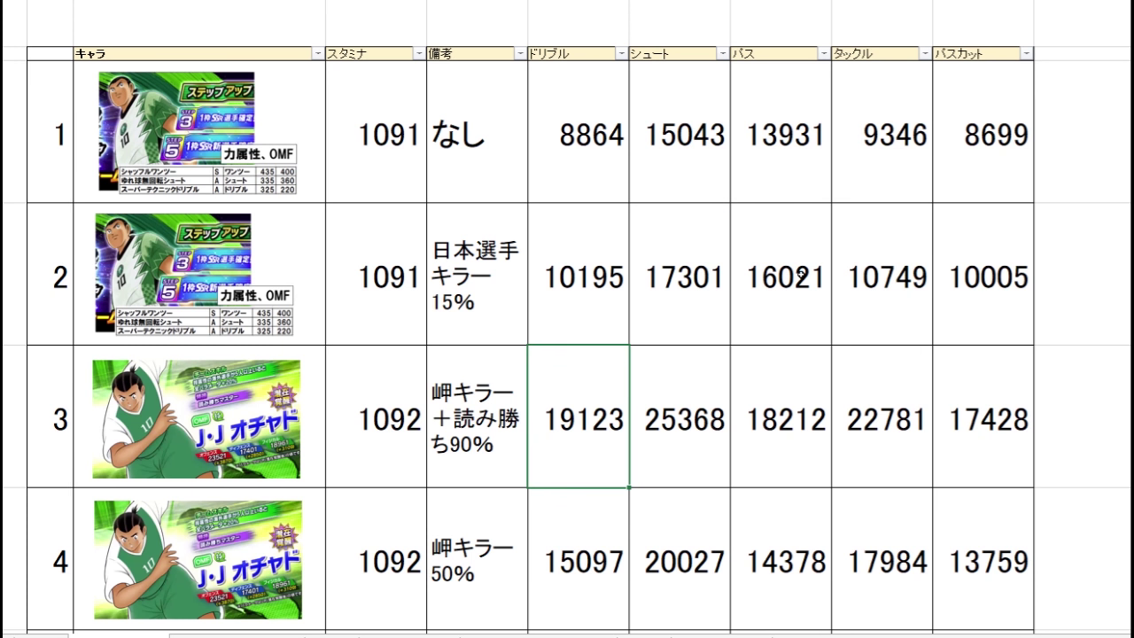
{"action": "left_click", "coordinate": [743, 193]}
{"action": "left_click", "coordinate": [593, 142]}
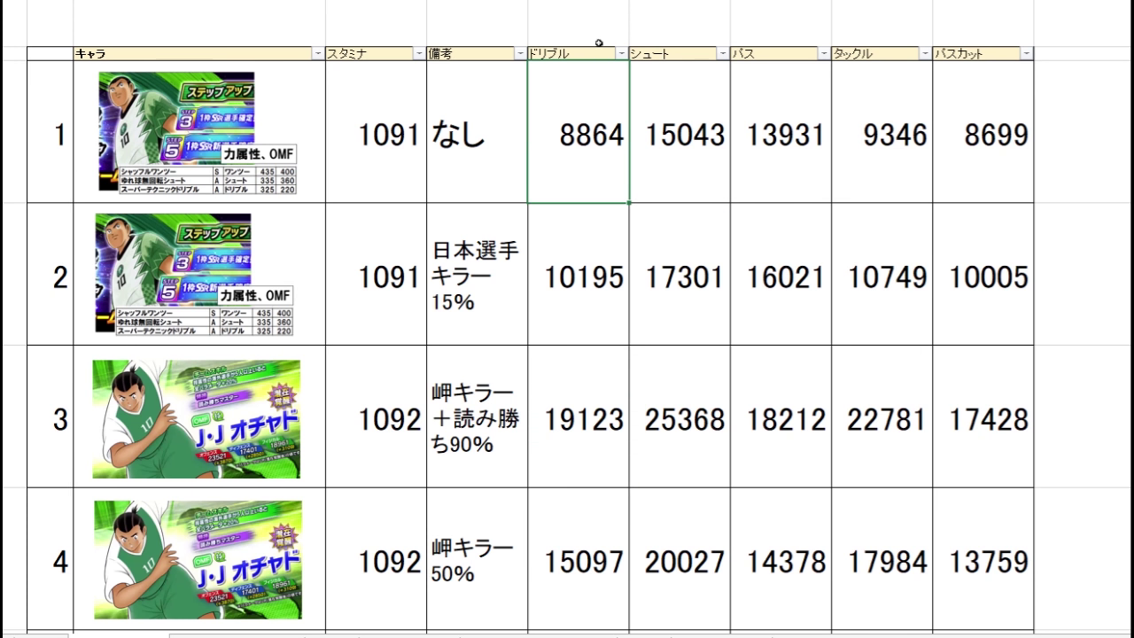
{"action": "left_click", "coordinate": [651, 16]}
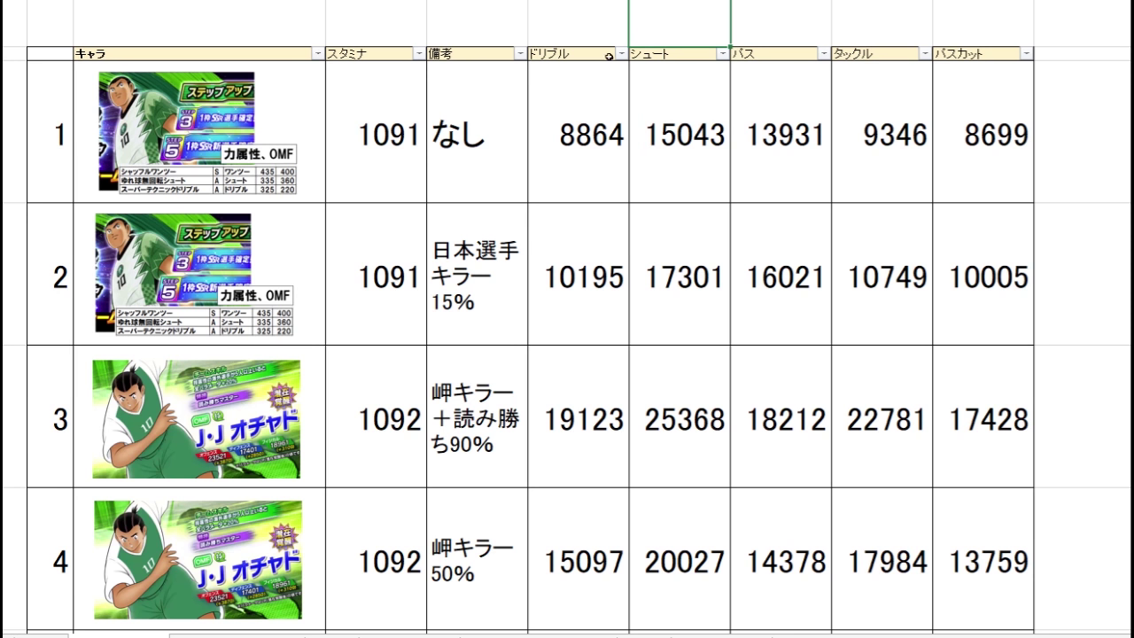
{"action": "scroll", "coordinate": [585, 94], "scroll_direction": "down", "scroll_amount": 2}
{"action": "left_click", "coordinate": [587, 297]}
{"action": "left_click", "coordinate": [598, 169]}
Step: Go through the ドリブル ranking row by row down to the new player's 日本選手キラー15% entry
{"action": "key", "text": "Down"}
{"action": "key", "text": "Down"}
{"action": "key", "text": "Down"}
{"action": "key", "text": "Down"}
{"action": "key", "text": "Up"}
{"action": "key", "text": "Up"}
{"action": "key", "text": "Down"}
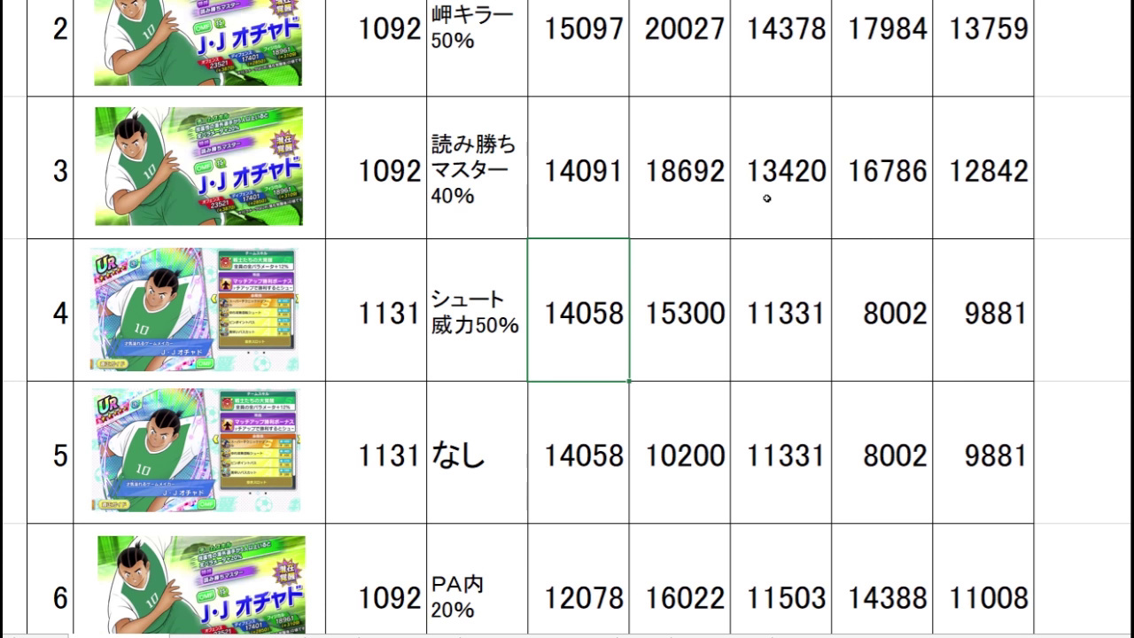
{"action": "key", "text": "Down"}
{"action": "key", "text": "Down"}
{"action": "key", "text": "Down"}
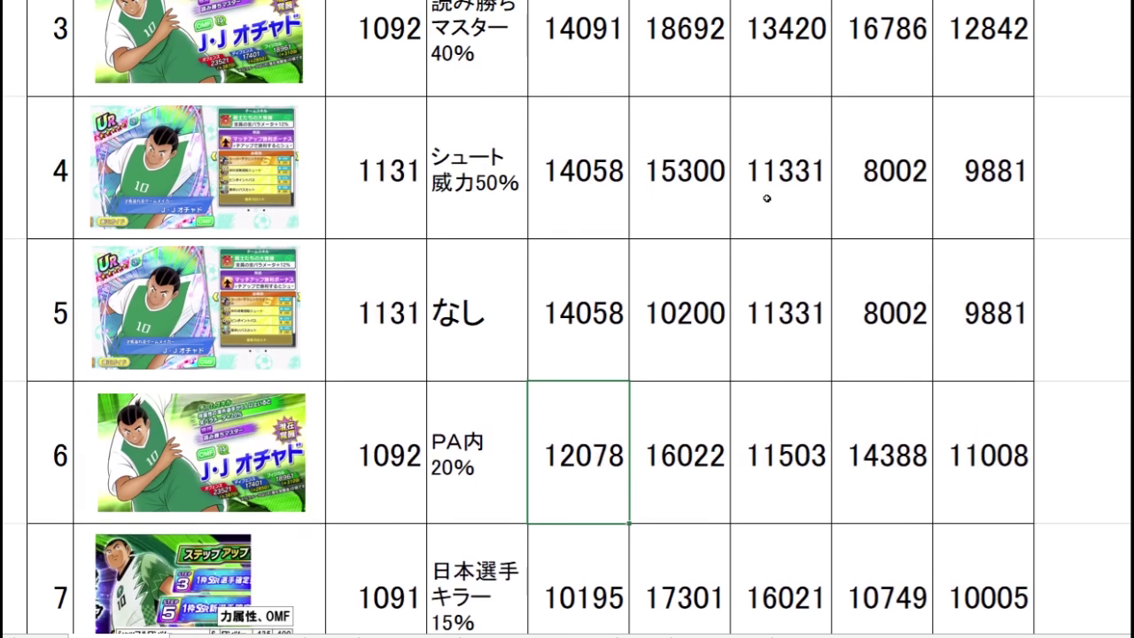
{"action": "key", "text": "Down"}
{"action": "key", "text": "Up"}
Step: Sort the comparison table by シュート in descending order and select the top two シュート values
{"action": "scroll", "coordinate": [532, 258], "scroll_direction": "up", "scroll_amount": 2}
{"action": "left_click", "coordinate": [687, 90]}
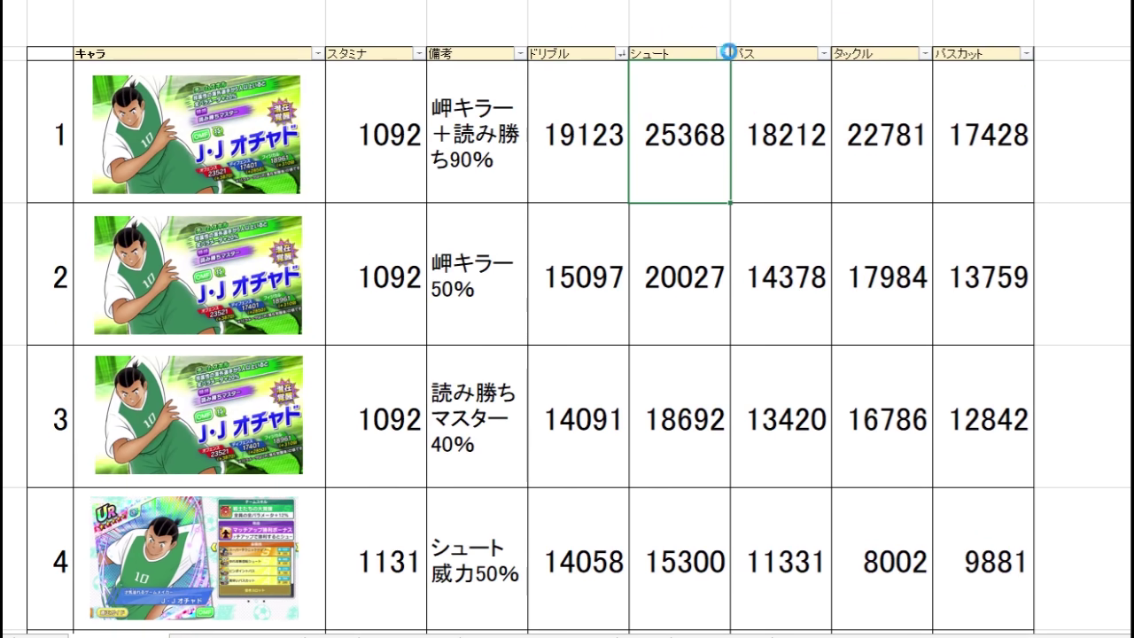
{"action": "key", "text": "alt+h"}
{"action": "key", "text": "s"}
{"action": "key", "text": "o"}
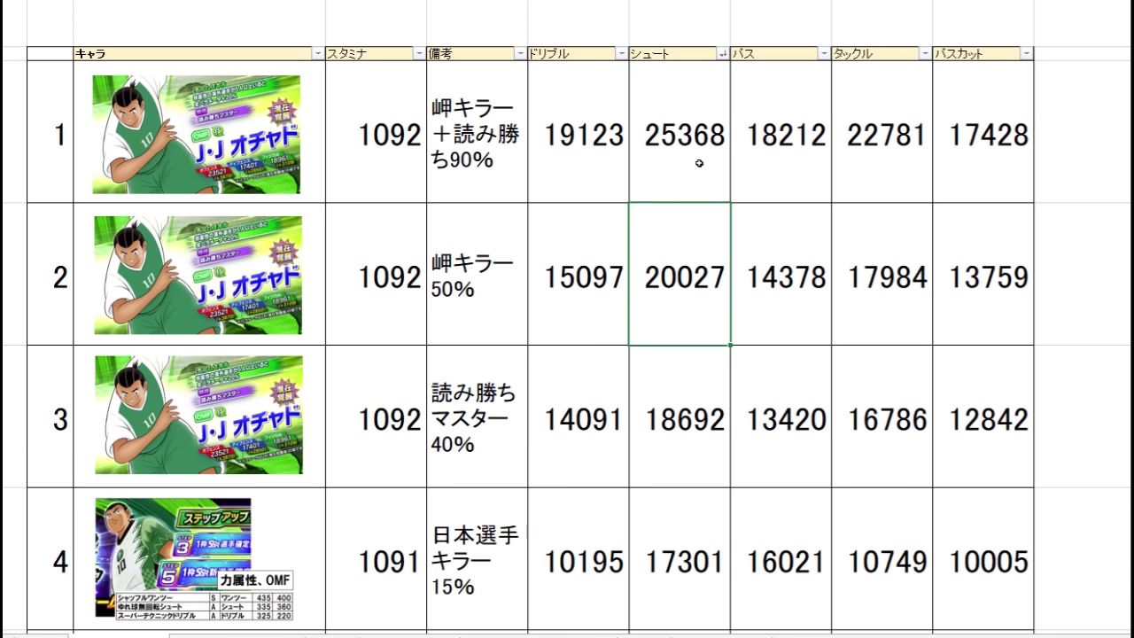
{"action": "key", "text": "shift+Down"}
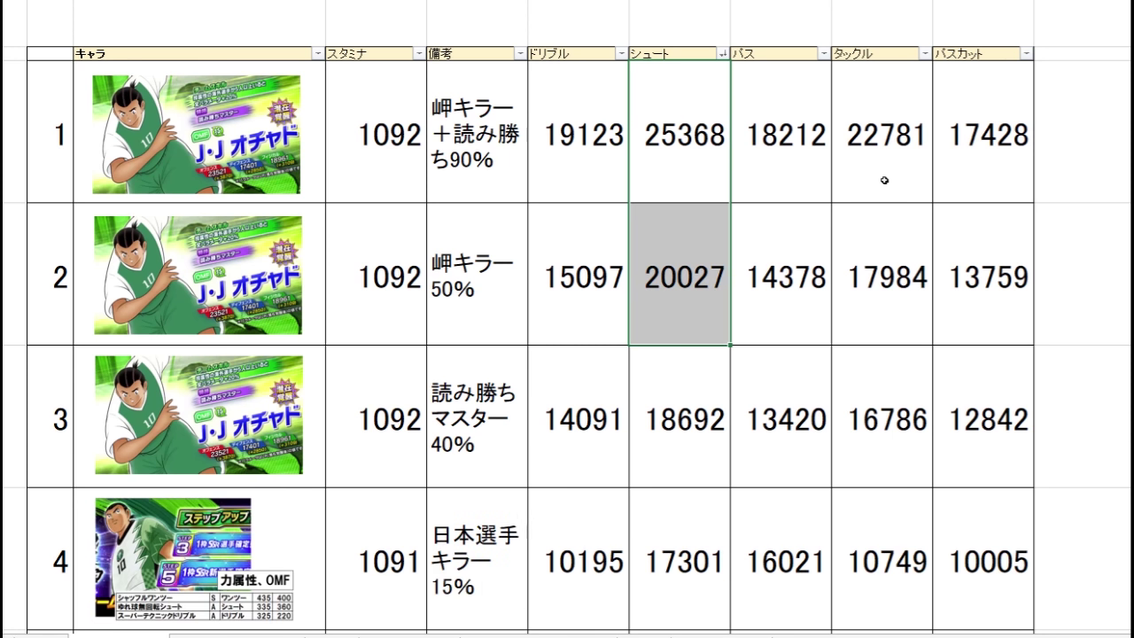
Step: Go down the シュート ranking from the third entry and examine the new player's 日本選手キラー15% row and its シュート value
{"action": "key", "text": "shift+Down"}
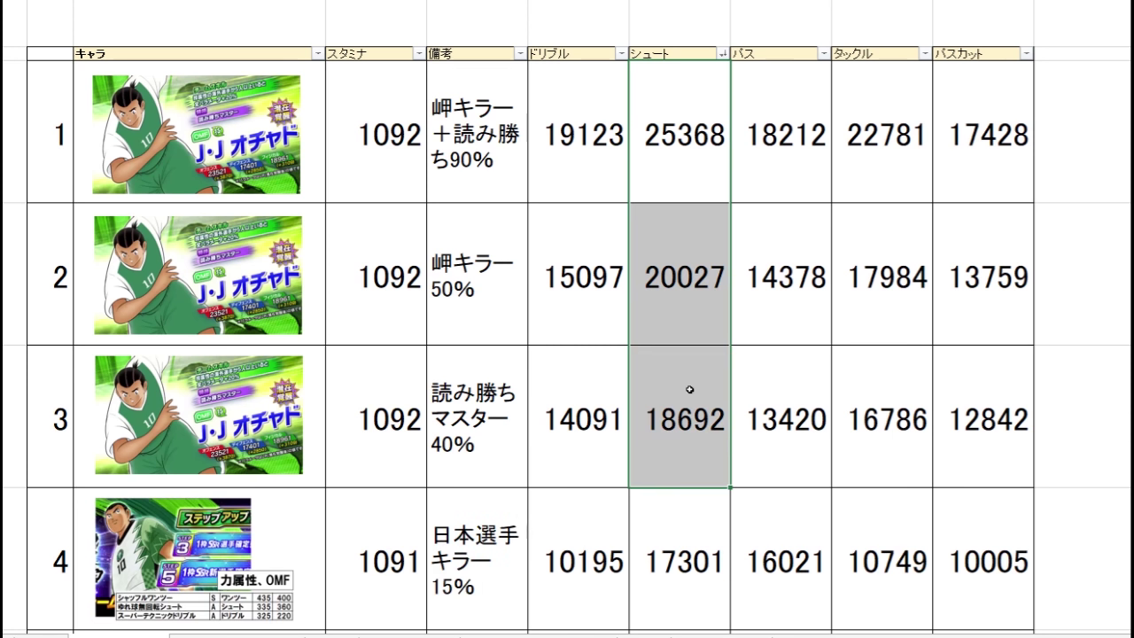
{"action": "key", "text": "Down"}
{"action": "key", "text": "Down"}
{"action": "key", "text": "Down"}
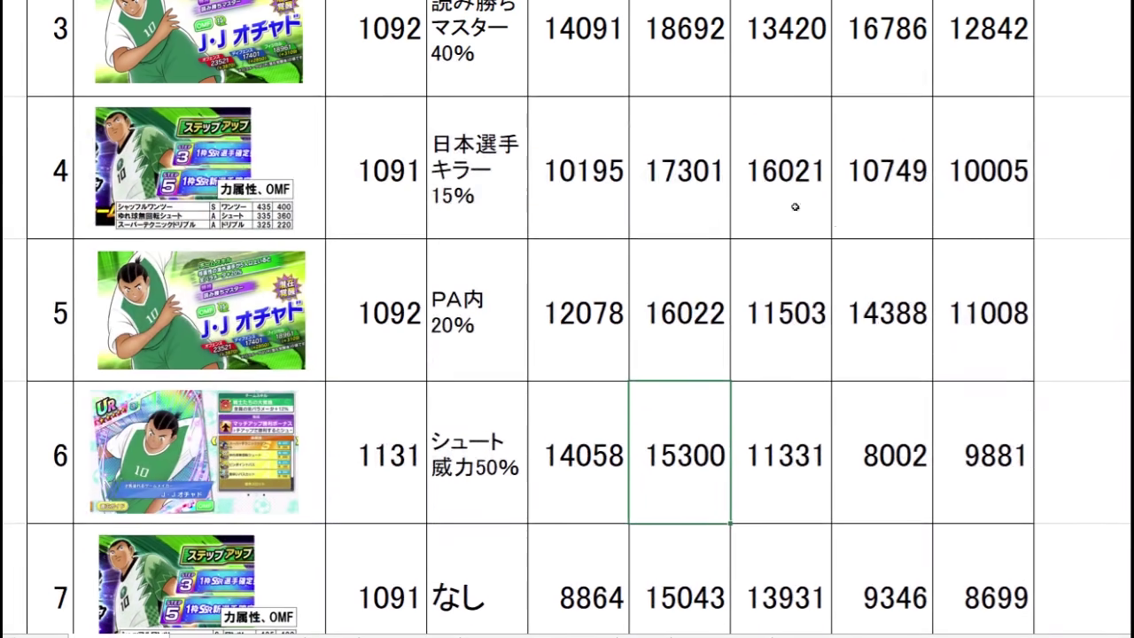
{"action": "left_click_drag", "start_coordinate": [683, 204], "coordinate": [271, 205]}
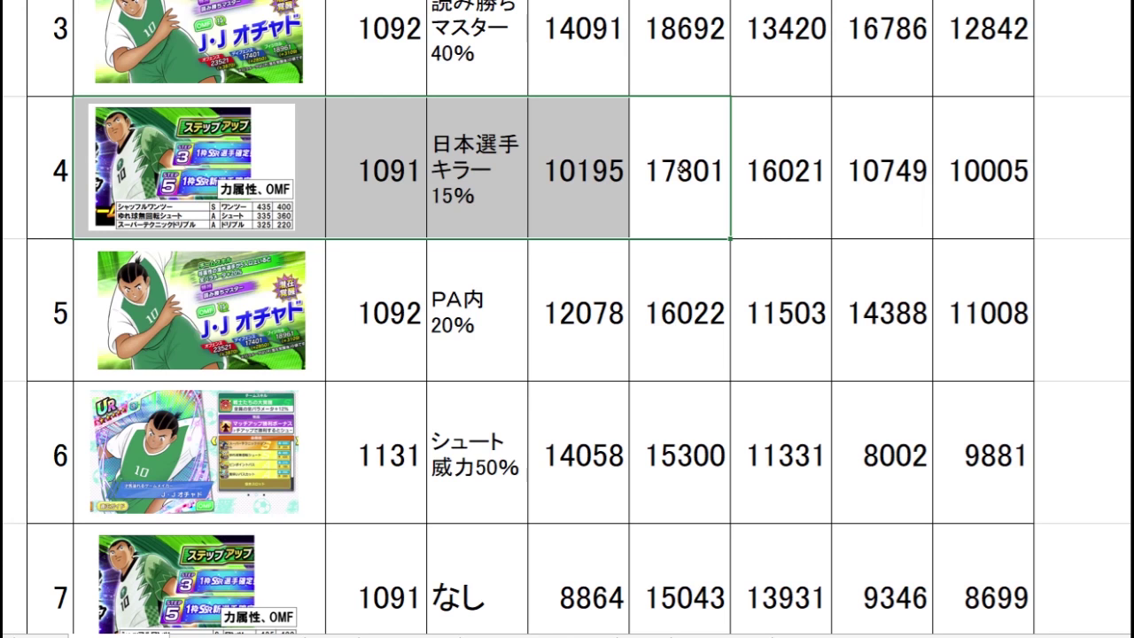
{"action": "left_click", "coordinate": [685, 177]}
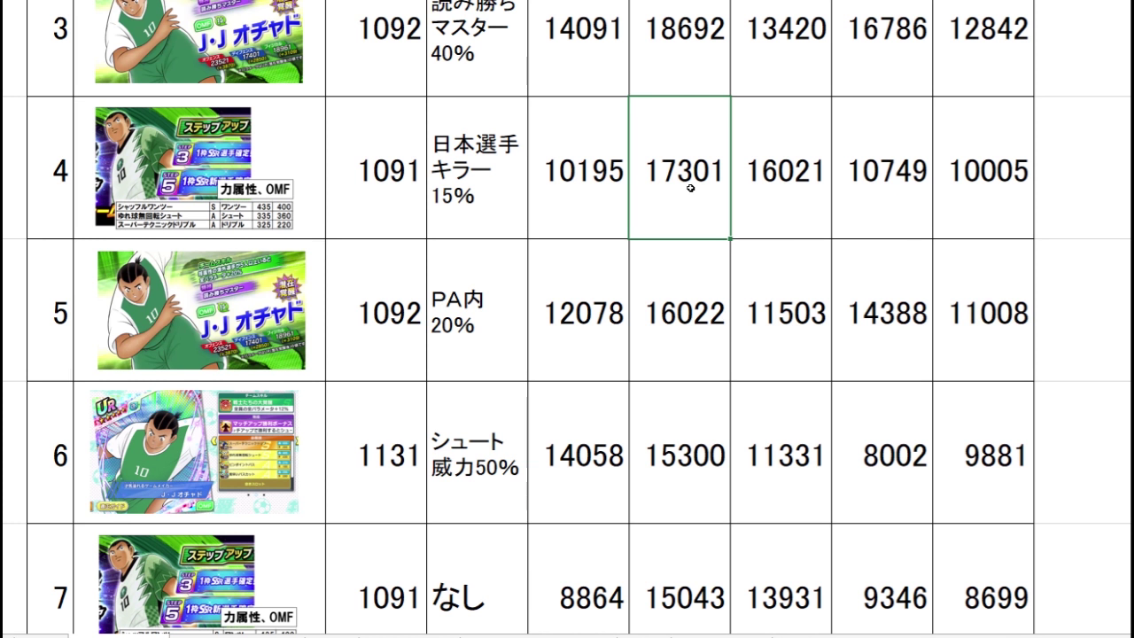
Step: Compare the シュート values of the PA内20% and シュート威力50% entries with the new player's 日本選手キラー15% value
{"action": "left_click", "coordinate": [708, 309]}
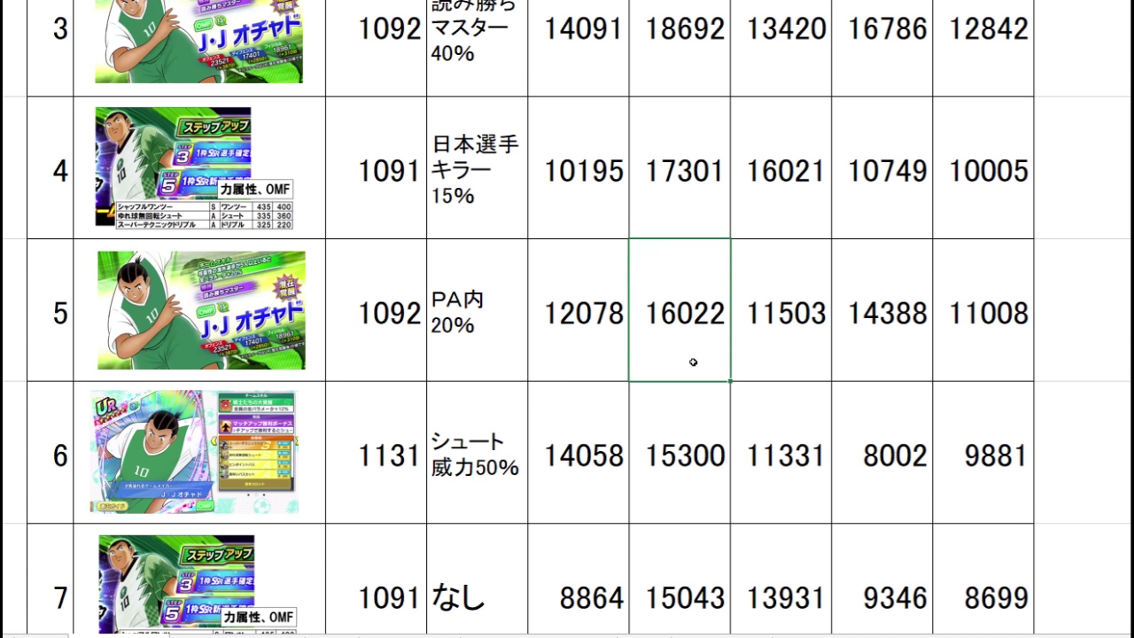
{"action": "left_click", "coordinate": [682, 445]}
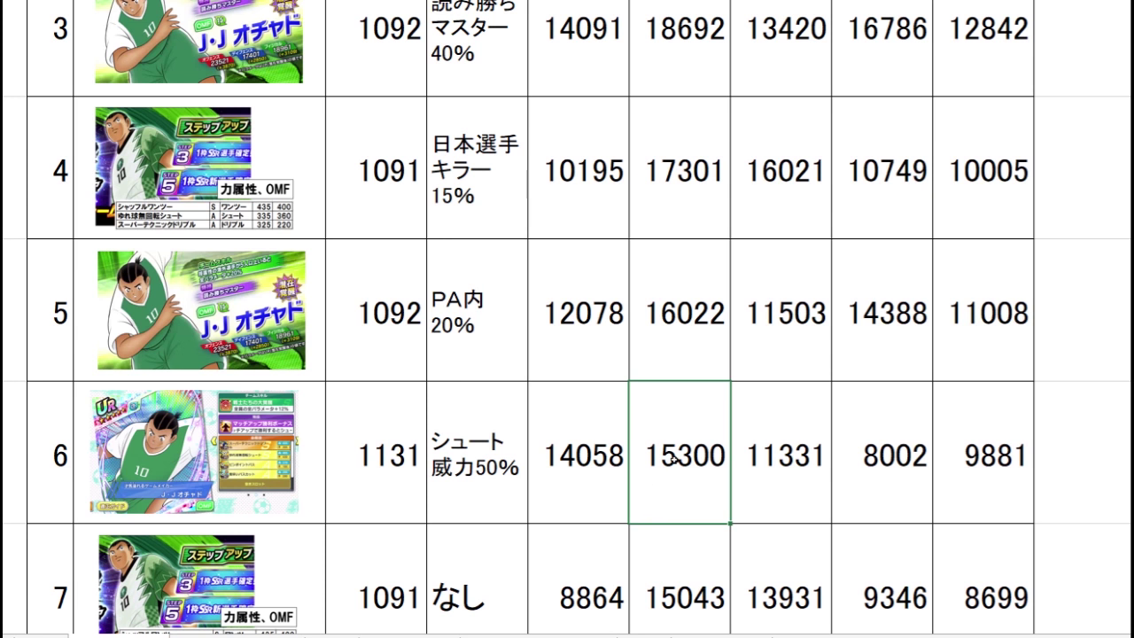
{"action": "left_click", "coordinate": [688, 203], "text": "ctrl"}
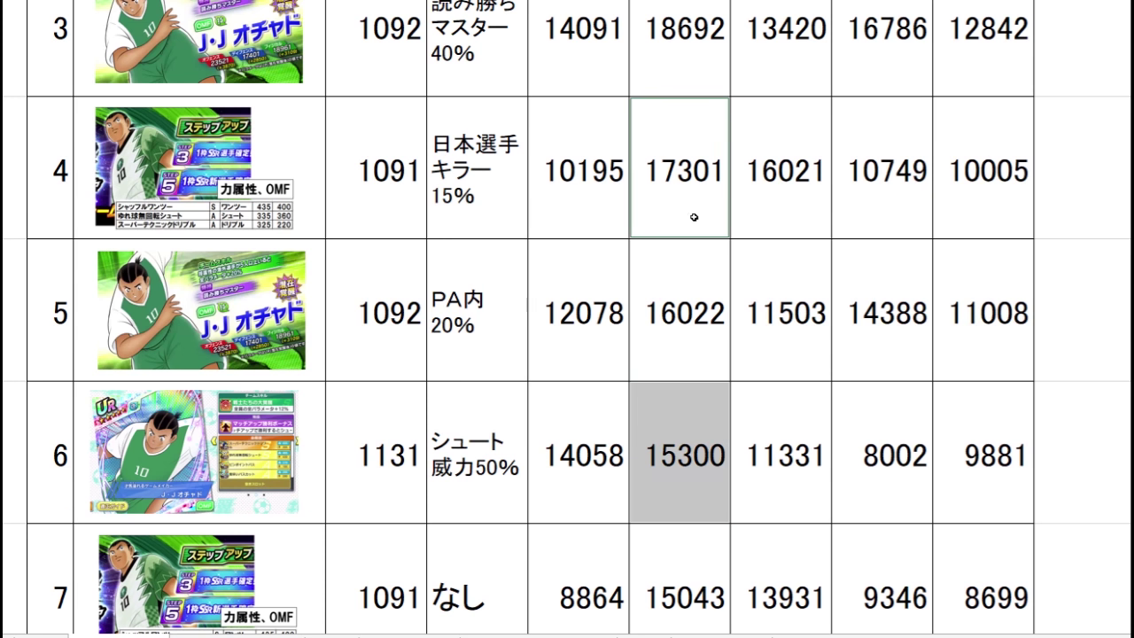
Step: Compare the new player's なし entry with the シュート威力50% entry above it and switch to the バフ20%、限凸あり、フォメあり goalkeeper comparison sheet
{"action": "left_click", "coordinate": [704, 398]}
{"action": "key", "text": "Down"}
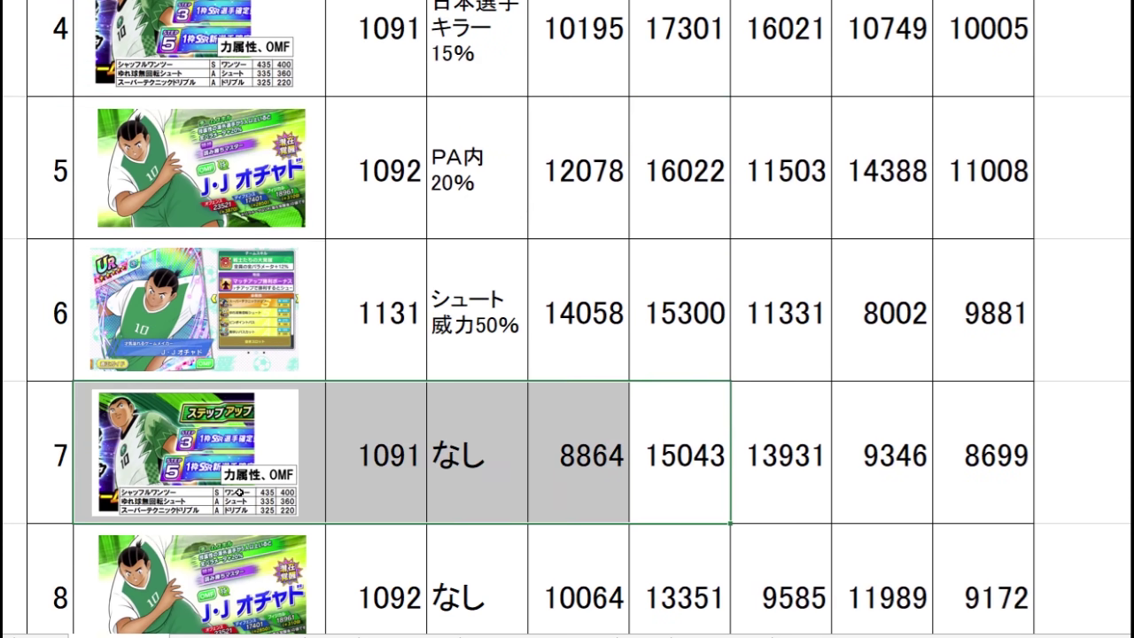
{"action": "left_click_drag", "start_coordinate": [672, 335], "coordinate": [671, 416]}
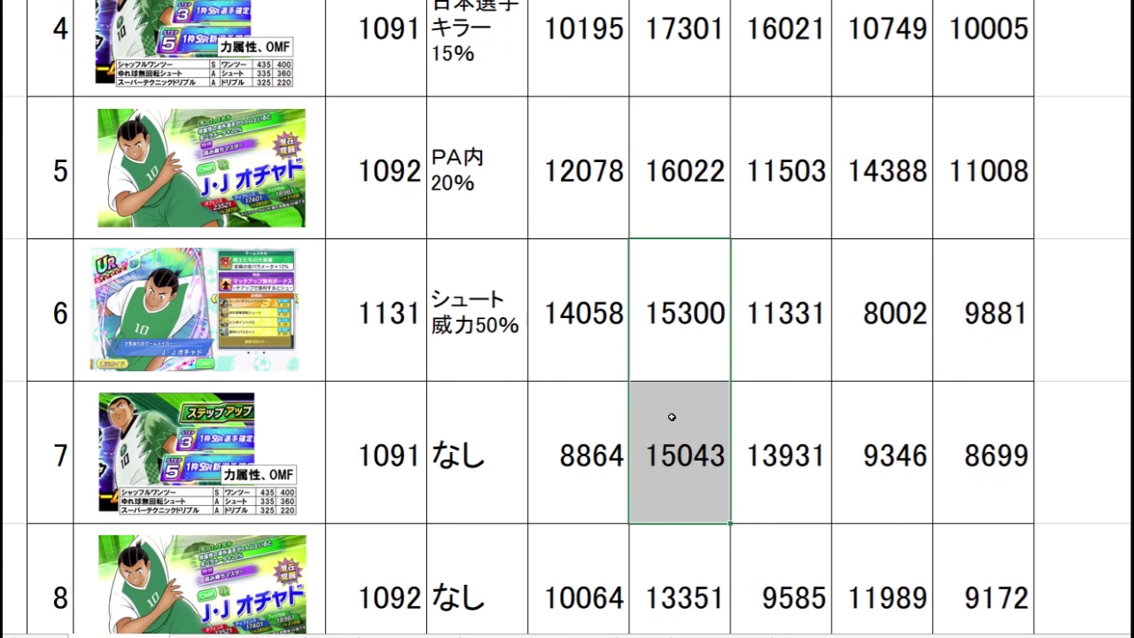
{"action": "left_click", "coordinate": [689, 369]}
{"action": "key", "text": "Return"}
{"action": "left_click", "coordinate": [699, 367]}
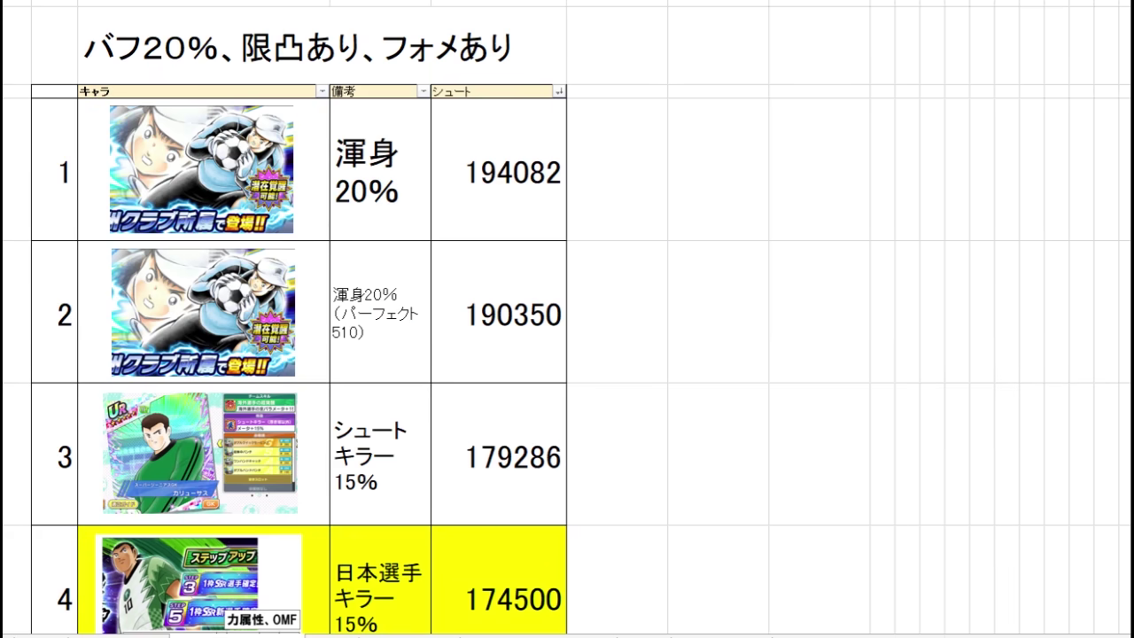
Step: Find the new player's highlighted 日本選手キラー15% row in the goalkeeper comparison and select its シュート value
{"action": "left_click", "coordinate": [654, 155]}
{"action": "left_click", "coordinate": [712, 268]}
{"action": "left_click", "coordinate": [713, 215]}
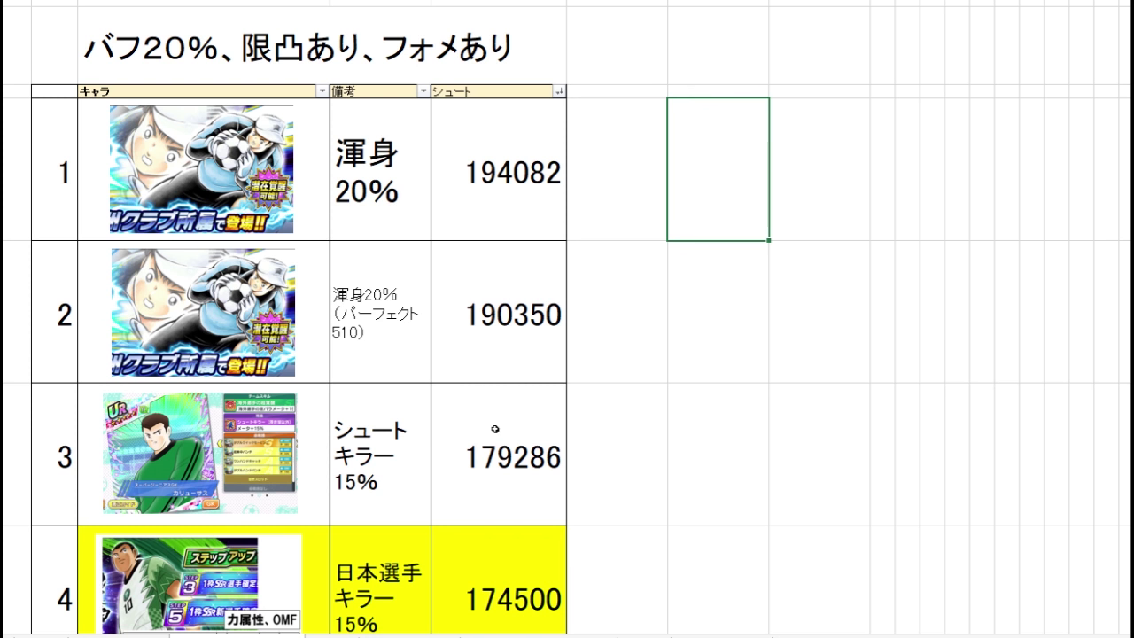
{"action": "scroll", "coordinate": [552, 425], "scroll_direction": "down", "scroll_amount": 2}
{"action": "left_click", "coordinate": [553, 448]}
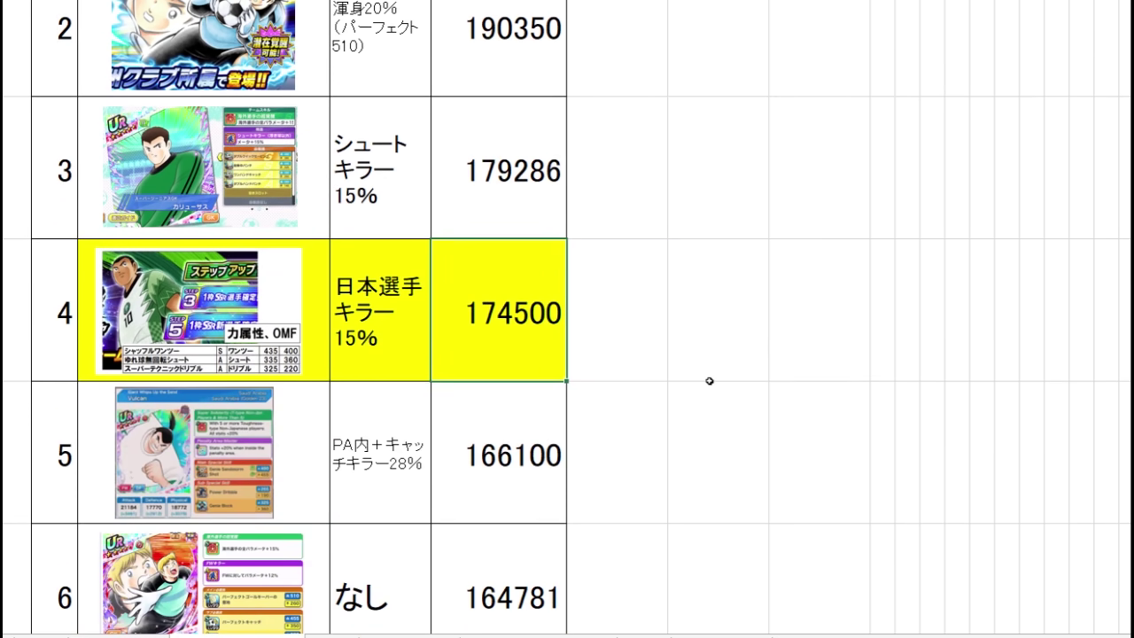
Step: Return to the start of the ranking and examine the top two 渾身20% goalkeeper rows
{"action": "key", "text": "Up"}
{"action": "key", "text": "Up"}
{"action": "key", "text": "Up"}
{"action": "key", "text": "Up"}
{"action": "key", "text": "Up"}
{"action": "mouse_move", "coordinate": [513, 155]}
{"action": "left_mouse_down"}
{"action": "mouse_move", "coordinate": [478, 292]}
{"action": "mouse_move", "coordinate": [281, 270]}
{"action": "left_mouse_up"}
{"action": "left_click", "coordinate": [703, 253]}
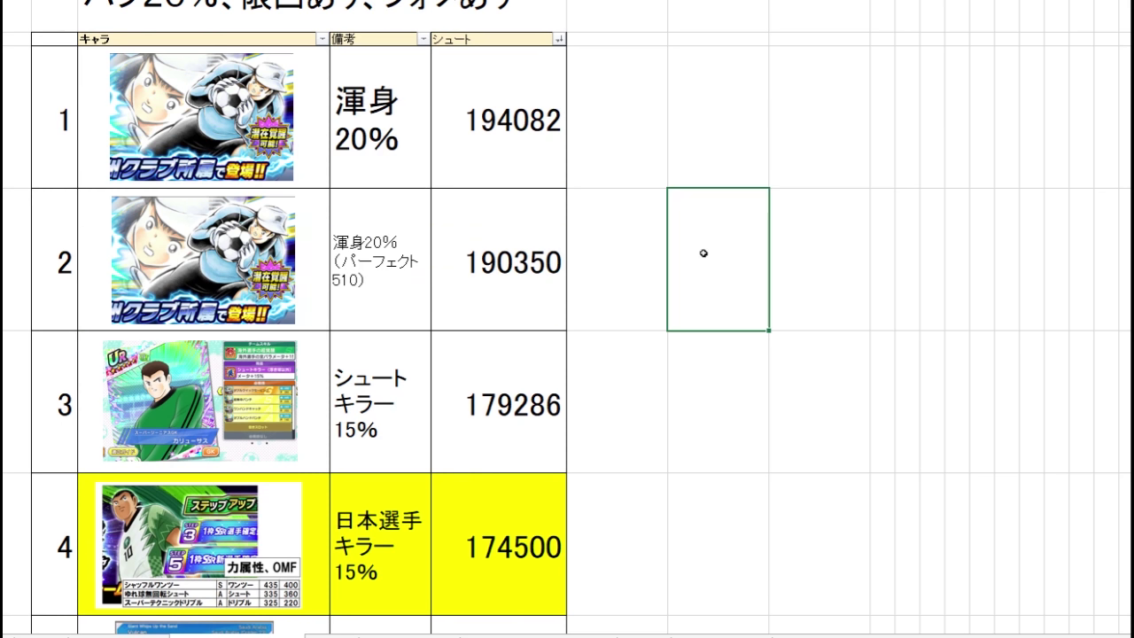
Step: Compare the シュート values of the top two 渾身20% goalkeeper entries with the new player's 日本選手キラー15% value
{"action": "key", "text": "Left"}
{"action": "key", "text": "Left"}
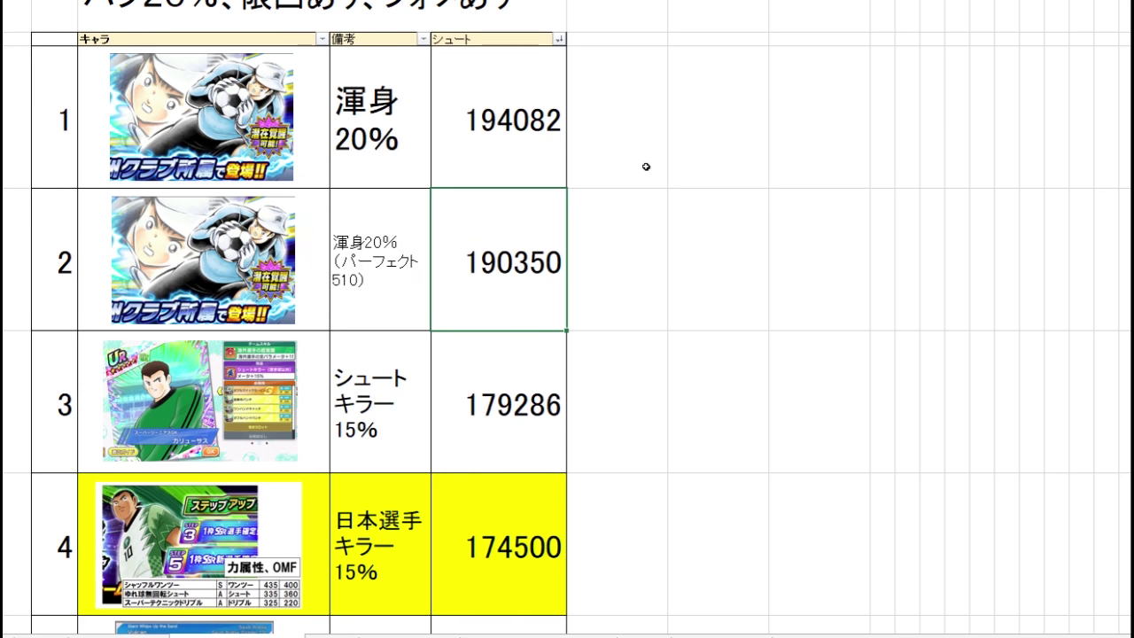
{"action": "key", "text": "Up"}
{"action": "key", "text": "Down"}
{"action": "key", "text": "Down"}
{"action": "key", "text": "Down"}
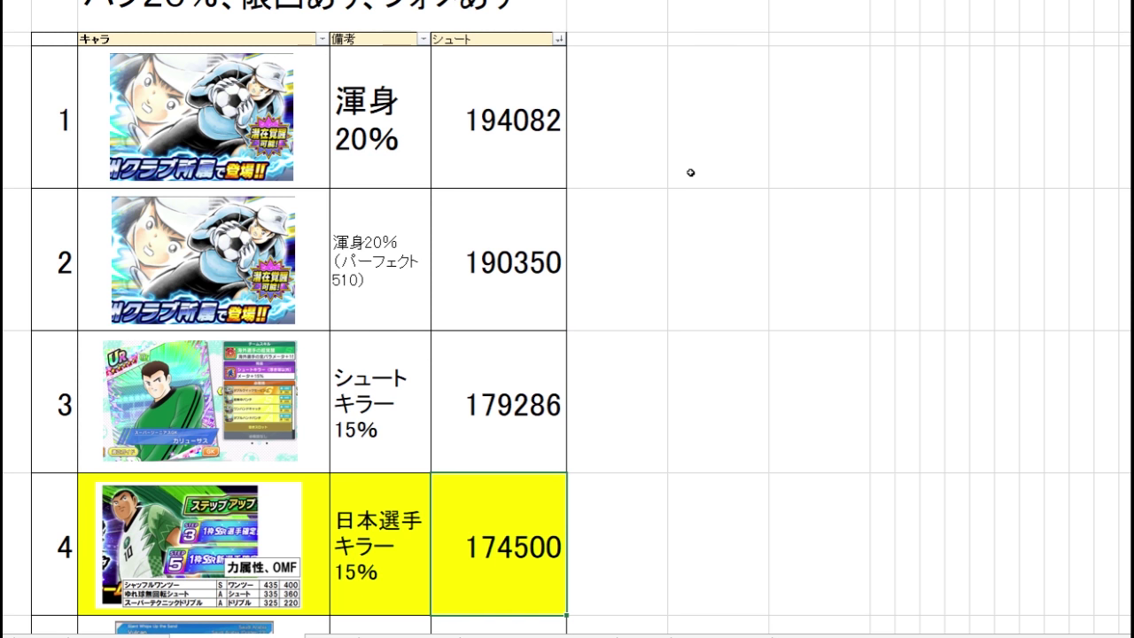
{"action": "left_click_drag", "start_coordinate": [522, 155], "coordinate": [283, 259]}
{"action": "left_click", "coordinate": [691, 240]}
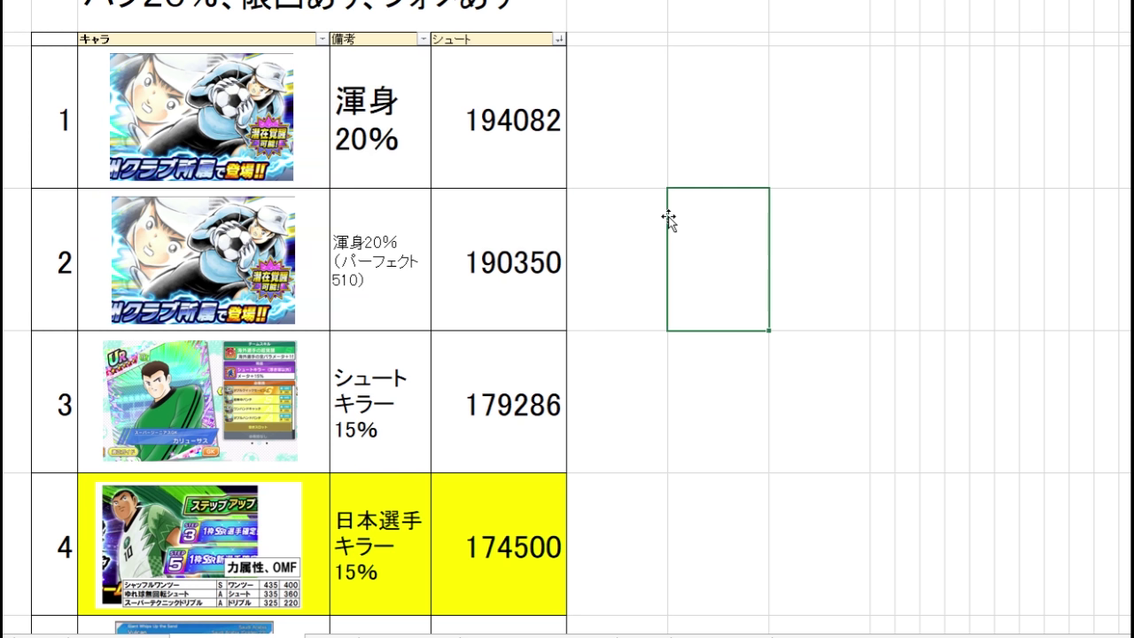
Step: Go down to the new player's なし row at rank 11 and examine its シュート value
{"action": "key", "text": "Down"}
{"action": "key", "text": "Down"}
{"action": "key", "text": "Down"}
{"action": "key", "text": "Down"}
{"action": "key", "text": "Down"}
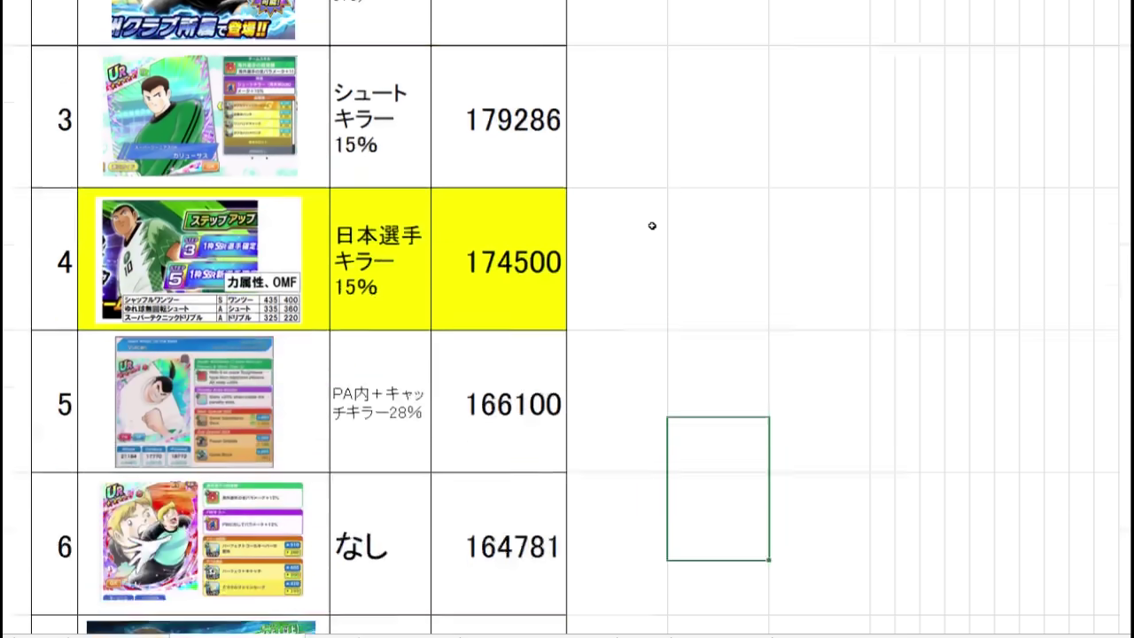
{"action": "key", "text": "Down"}
{"action": "key", "text": "Down"}
{"action": "key", "text": "Down"}
{"action": "key", "text": "Down"}
{"action": "key", "text": "Down"}
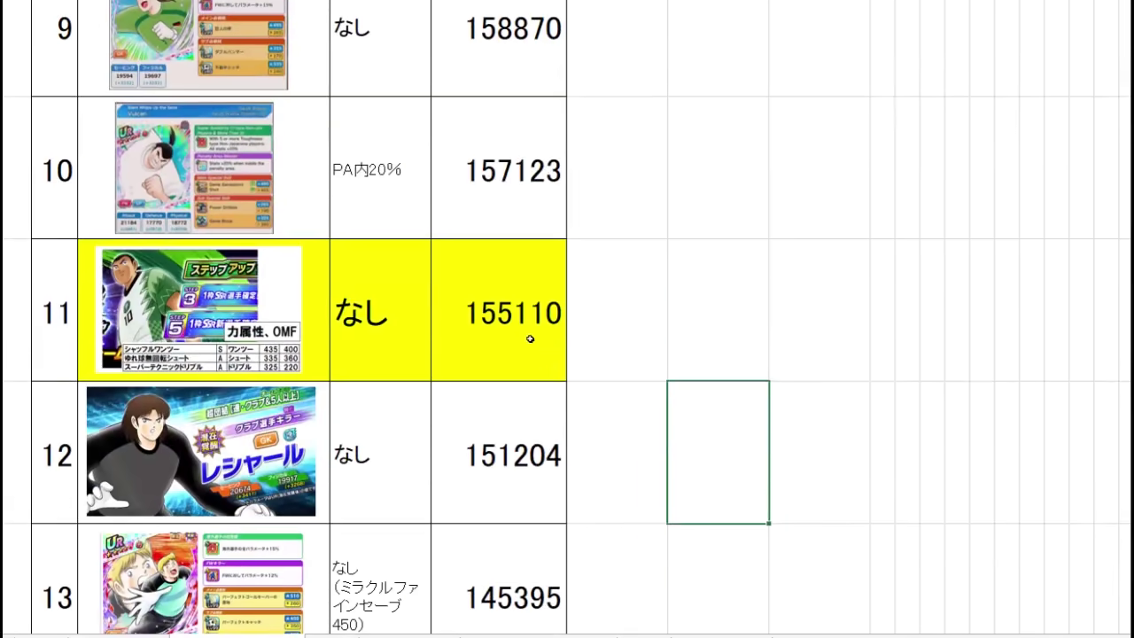
{"action": "left_click_drag", "start_coordinate": [518, 343], "coordinate": [315, 344]}
{"action": "left_click", "coordinate": [499, 325]}
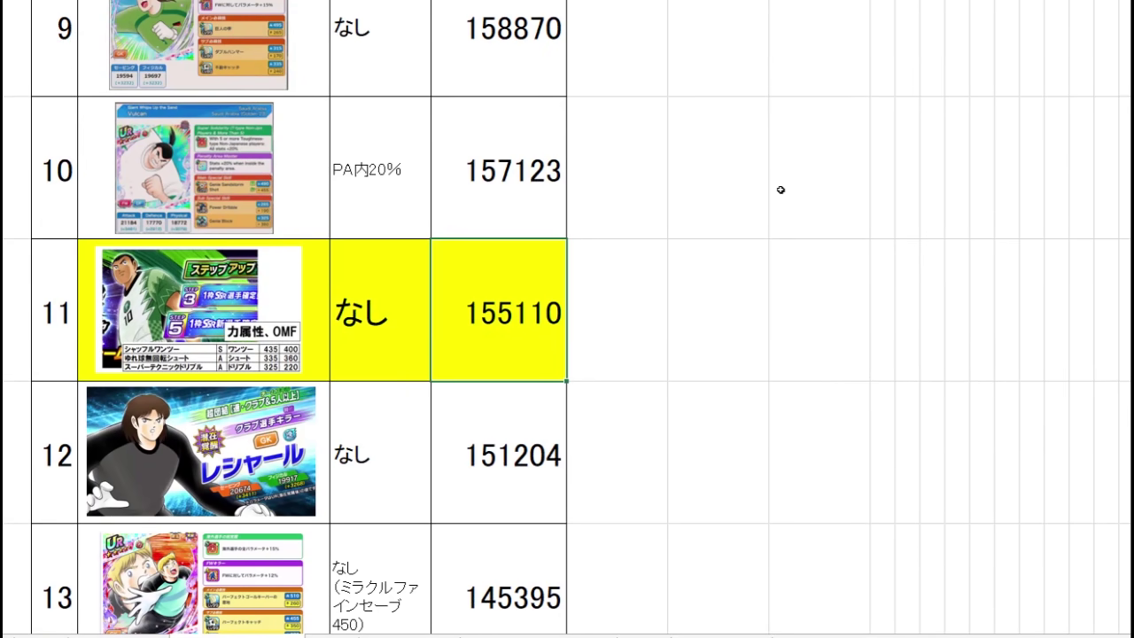
Step: Go back up to the シュートキラー15% goalkeeper at rank 3 and examine the entire row
{"action": "key", "text": "Up"}
{"action": "key", "text": "Up"}
{"action": "key", "text": "Up"}
{"action": "key", "text": "Up"}
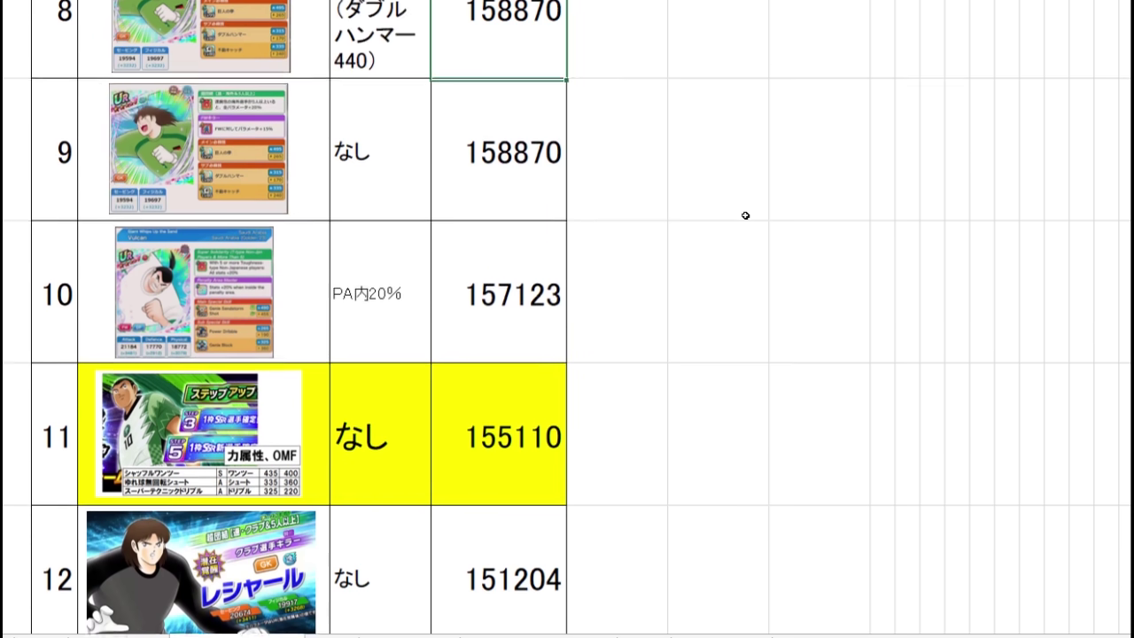
{"action": "key", "text": "Up"}
{"action": "key", "text": "Up"}
{"action": "key", "text": "Up"}
{"action": "key", "text": "Up"}
{"action": "key", "text": "Up"}
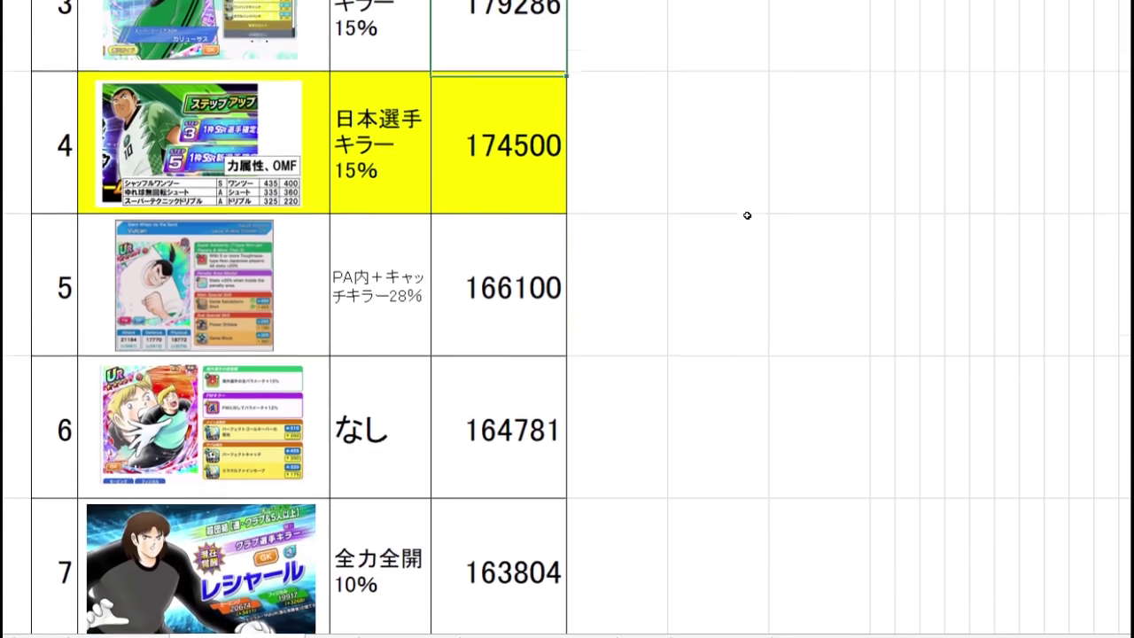
{"action": "key", "text": "Down"}
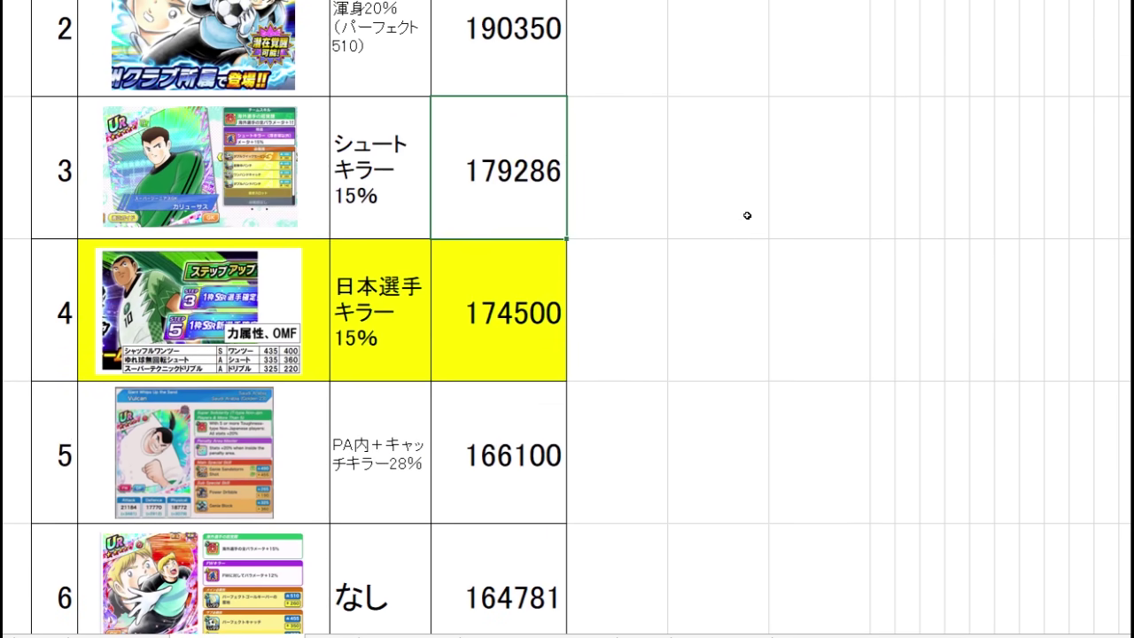
{"action": "key", "text": "shift+Left"}
{"action": "key", "text": "shift+Left"}
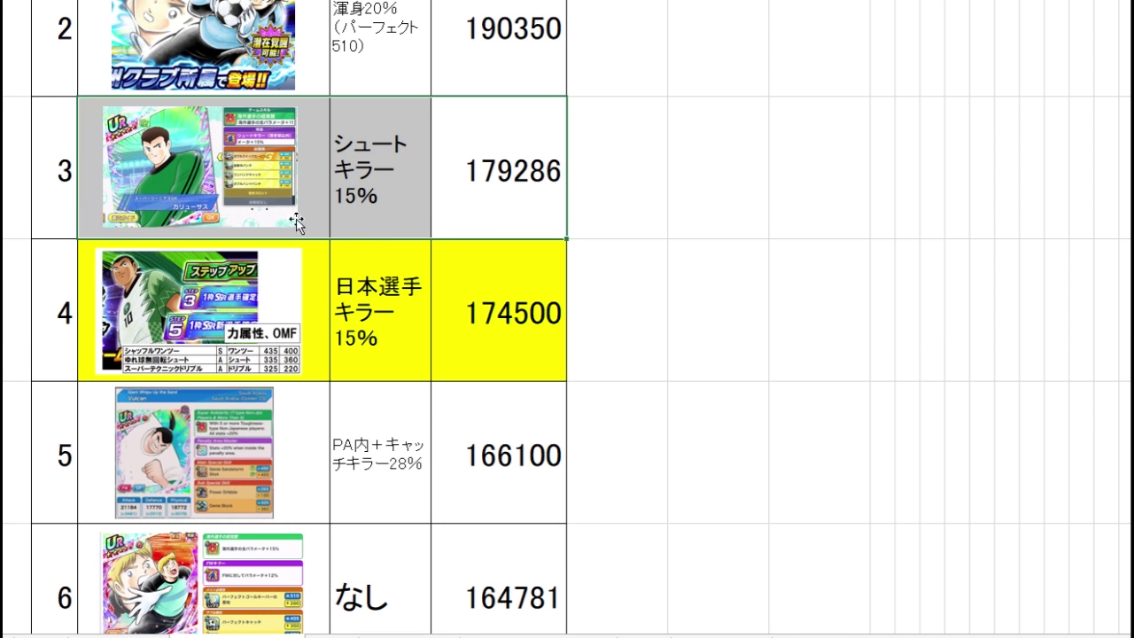
{"action": "key", "text": "shift+Right"}
{"action": "key", "text": "shift+Right"}
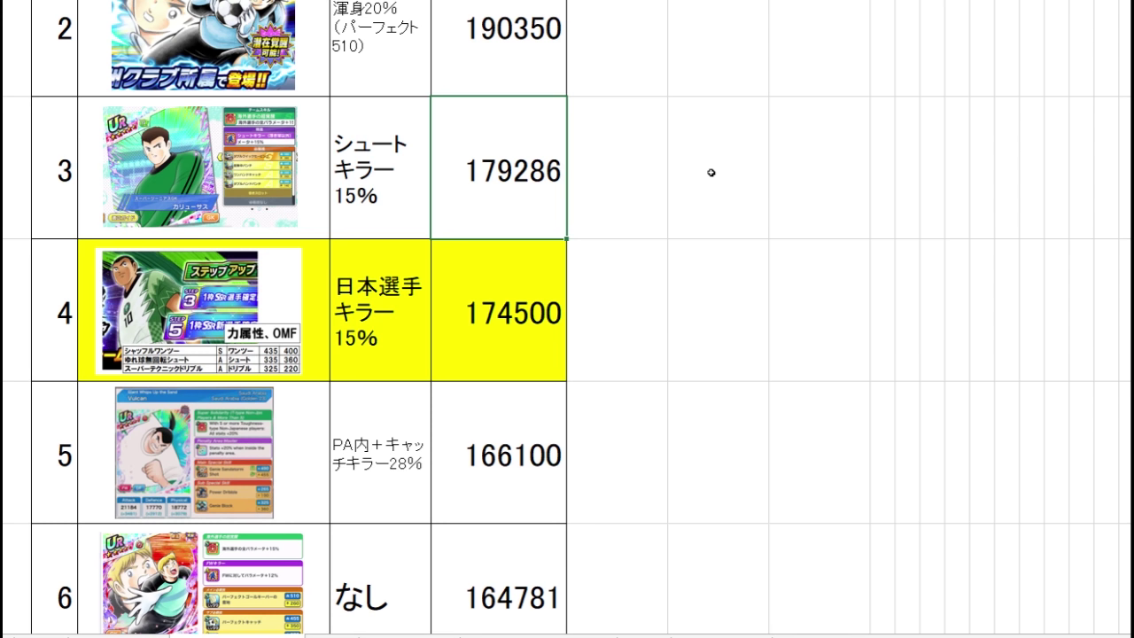
Step: Examine the なし goalkeeper row at rank 6, from its シュート value across to the character picture
{"action": "key", "text": "Down"}
{"action": "key", "text": "Down"}
{"action": "key", "text": "Down"}
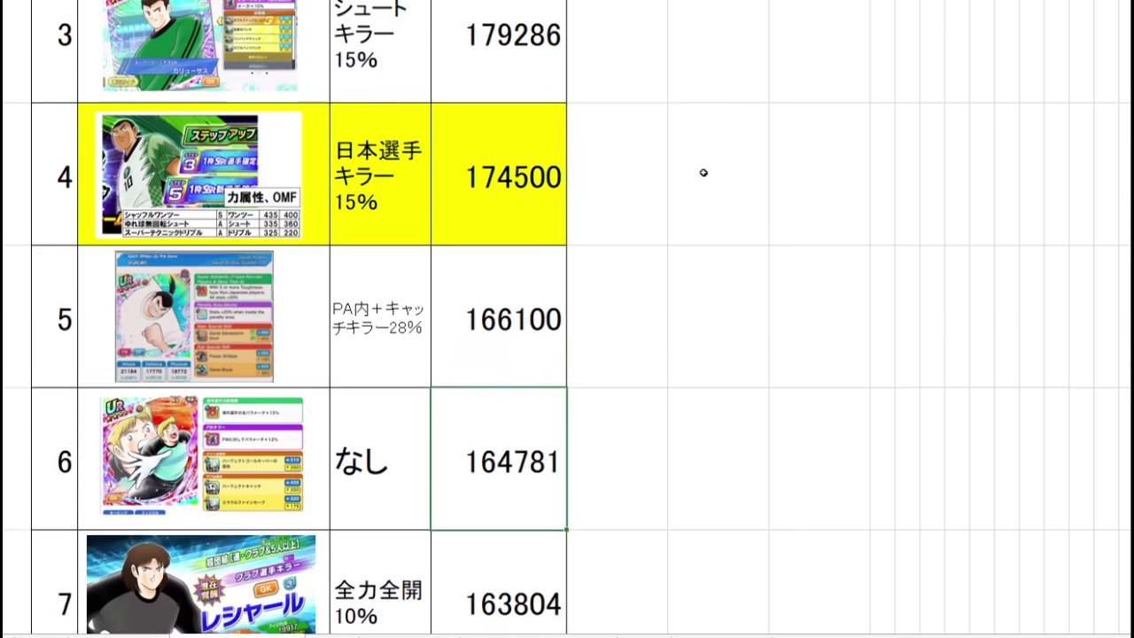
{"action": "key", "text": "shift+Left"}
{"action": "key", "text": "shift+Left"}
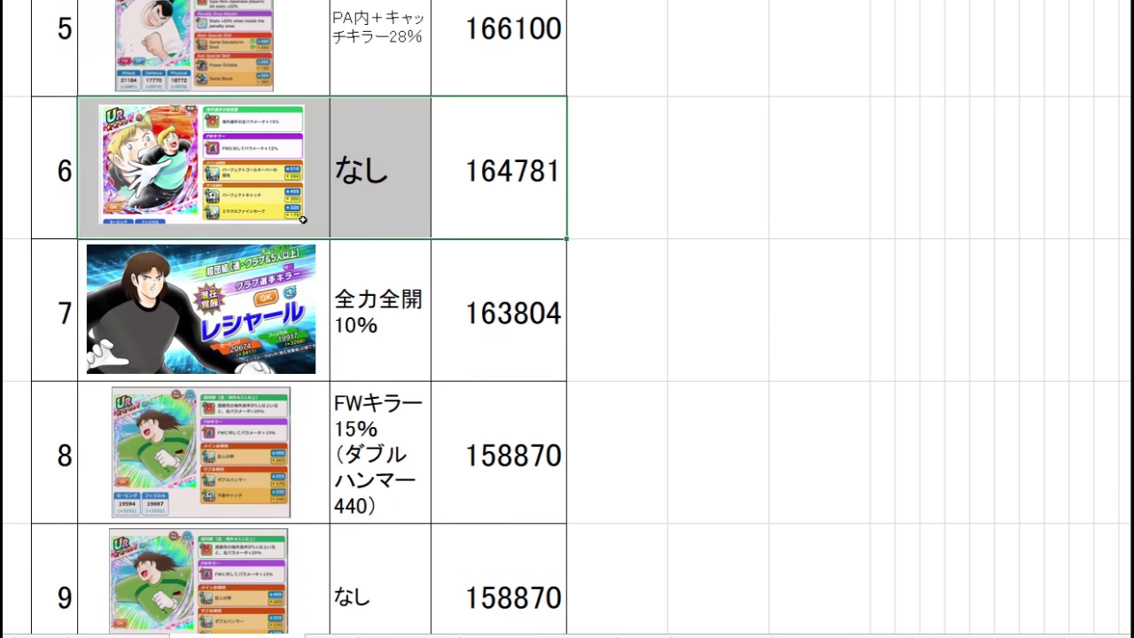
{"action": "key", "text": "shift+Right"}
{"action": "key", "text": "shift+Right"}
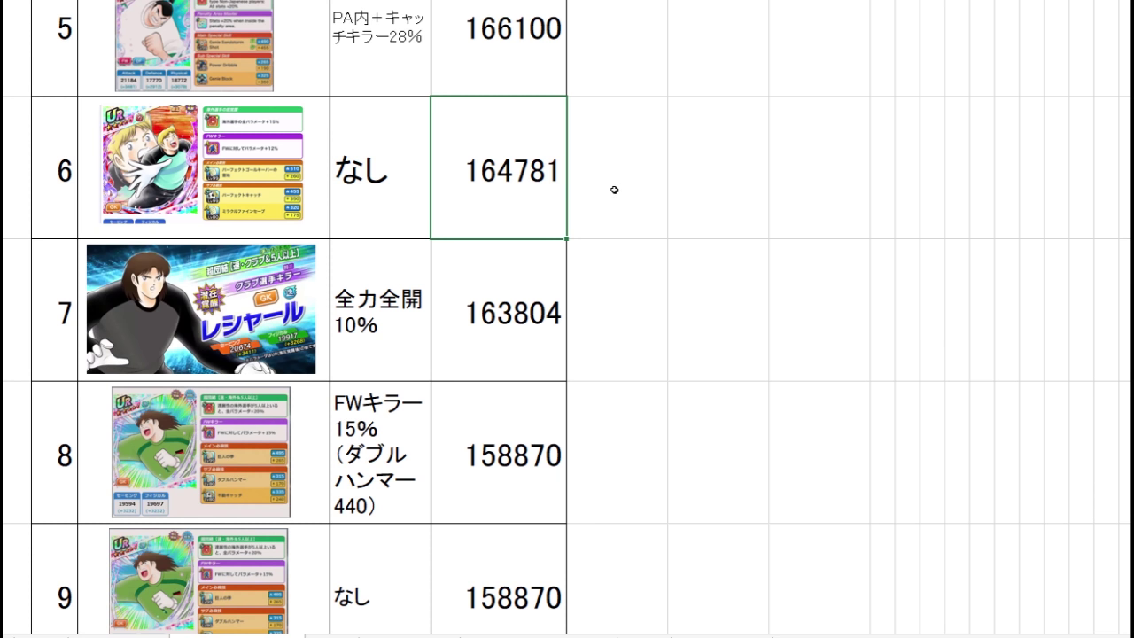
Step: Compare the new player's なし value at rank 11 with the goalkeeper's なし row at rank 6
{"action": "key", "text": "Down"}
{"action": "key", "text": "Down"}
{"action": "key", "text": "Down"}
{"action": "key", "text": "Down"}
{"action": "key", "text": "Down"}
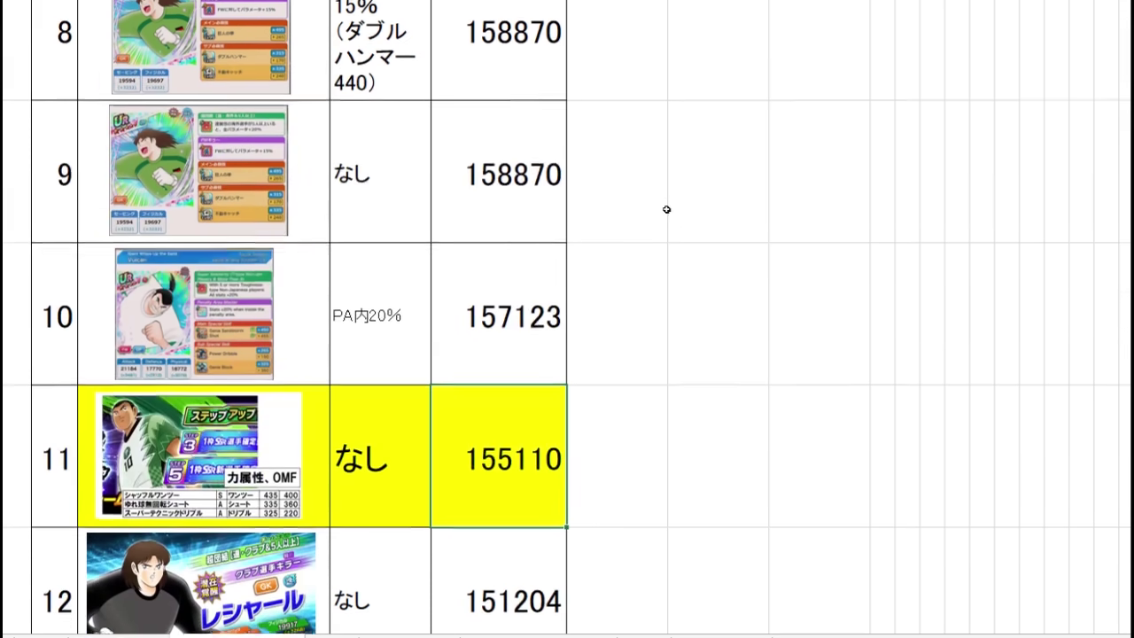
{"action": "key", "text": "Up"}
{"action": "key", "text": "Up"}
{"action": "key", "text": "Up"}
{"action": "key", "text": "Up"}
{"action": "key", "text": "Up"}
{"action": "key", "text": "Up"}
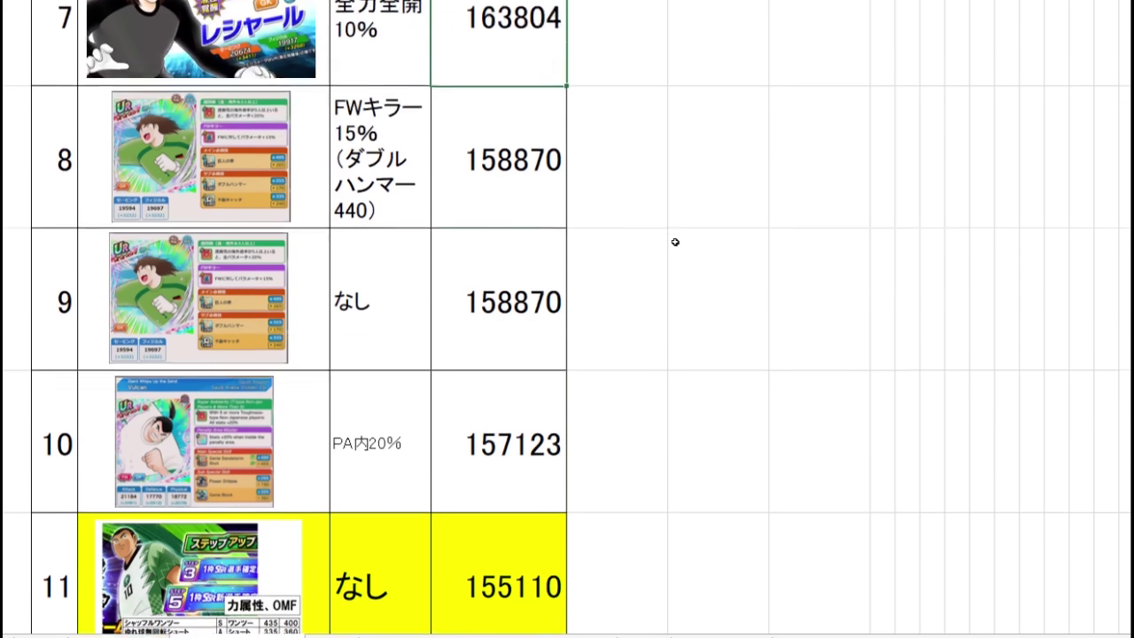
{"action": "left_click", "coordinate": [499, 219]}
{"action": "left_click", "coordinate": [235, 210], "text": "shift"}
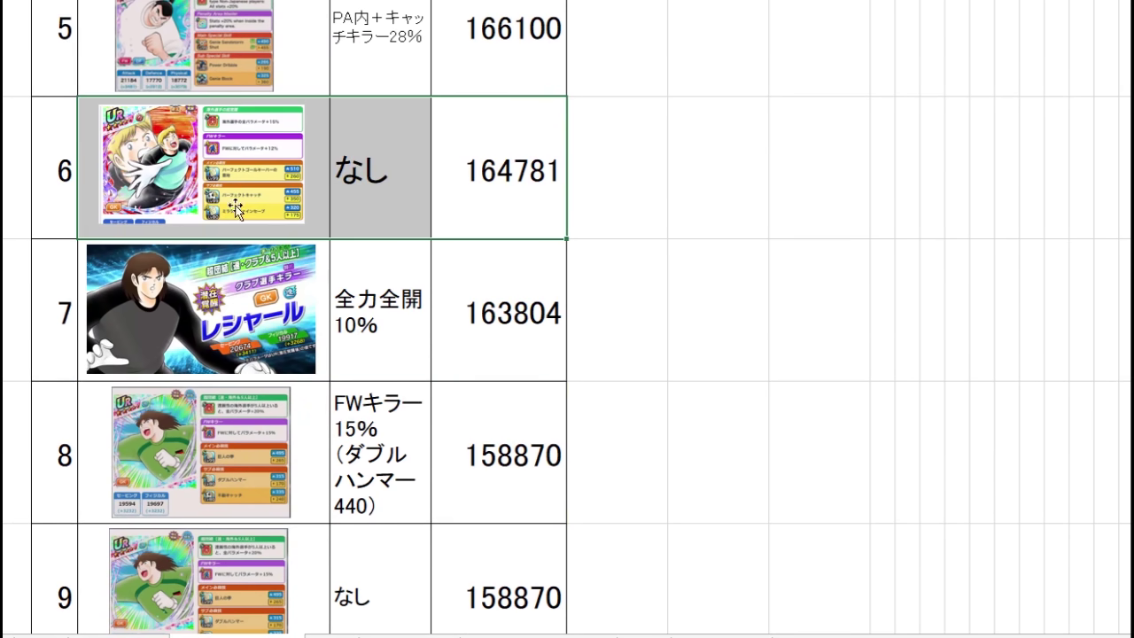
{"action": "left_click", "coordinate": [561, 187]}
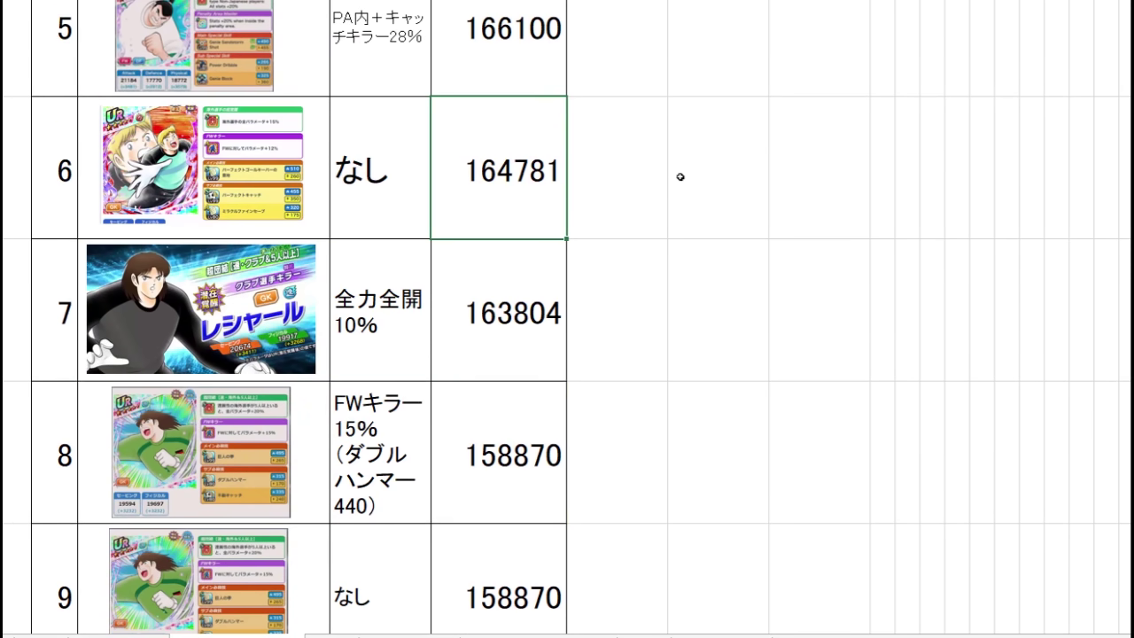
Step: Go down to the goalkeeper's なし（ミラクルファインセーブ450） row at rank 13 and examine it
{"action": "key", "text": "Down"}
{"action": "key", "text": "Down"}
{"action": "key", "text": "Down"}
{"action": "key", "text": "Down"}
{"action": "key", "text": "Down"}
{"action": "key", "text": "Down"}
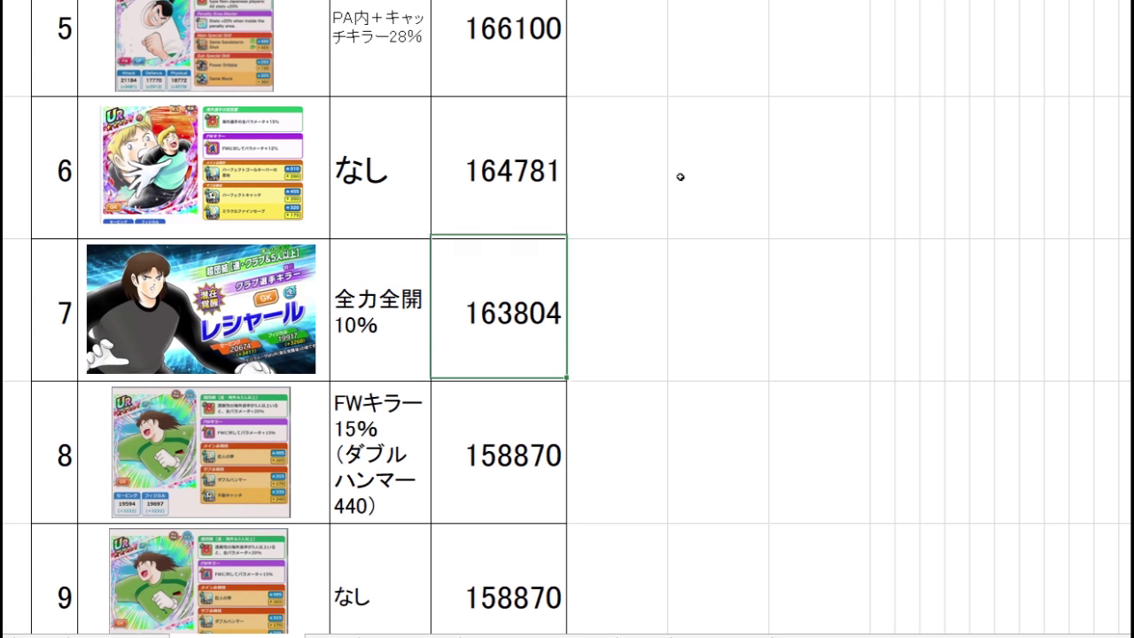
{"action": "key", "text": "Down"}
{"action": "key", "text": "Down"}
{"action": "key", "text": "Up"}
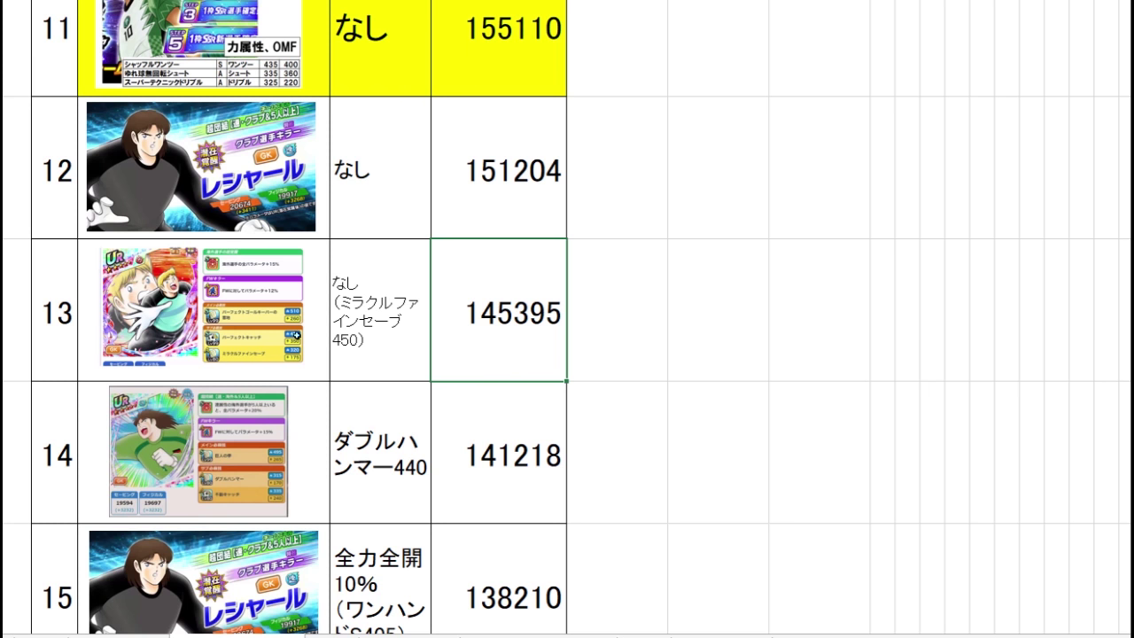
{"action": "left_click", "coordinate": [262, 332], "text": "shift"}
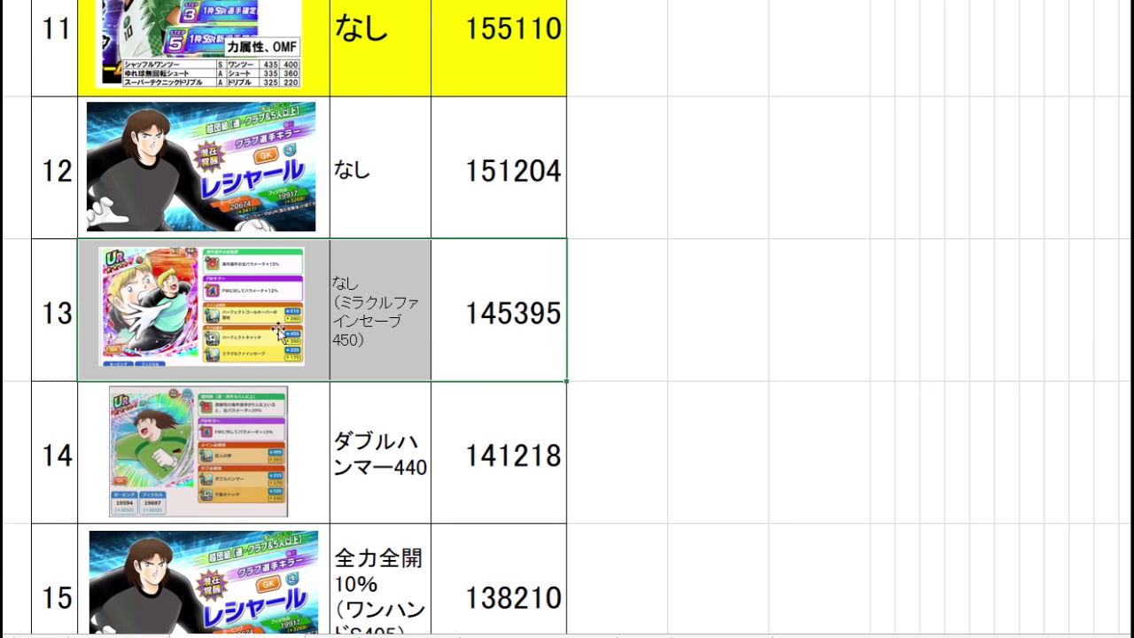
{"action": "left_click", "coordinate": [673, 314]}
Step: Return to the new player's なし entry at rank 11 and select its シュート value
{"action": "key", "text": "Left"}
{"action": "key", "text": "Left"}
{"action": "key", "text": "Up"}
{"action": "key", "text": "Up"}
{"action": "scroll", "coordinate": [626, 263], "scroll_direction": "up", "scroll_amount": 1}
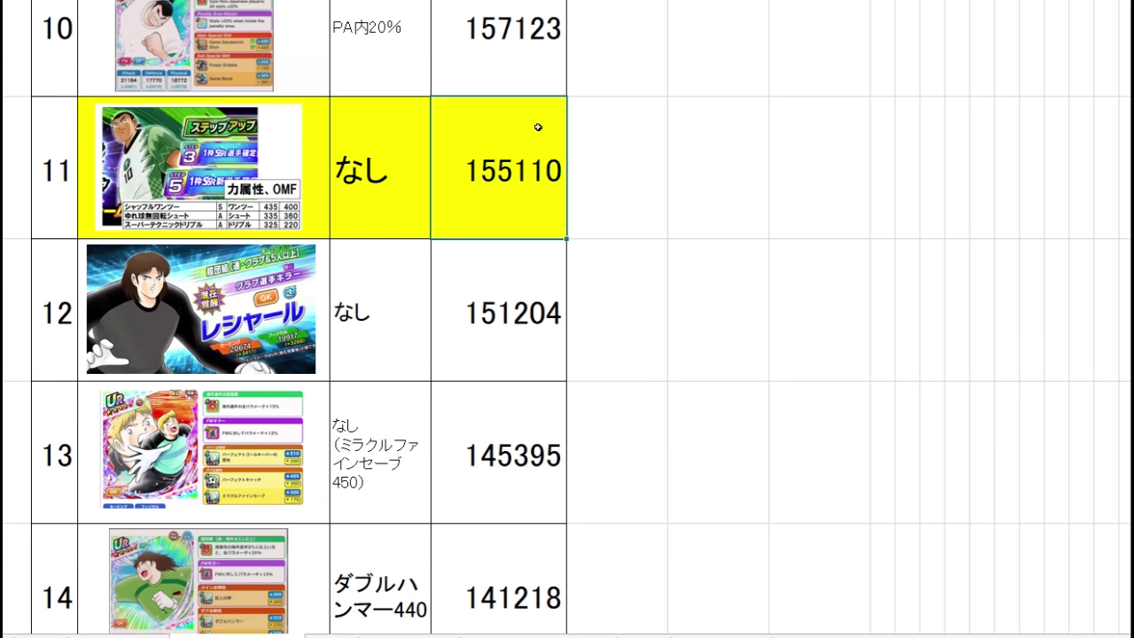
Step: Compare the goalkeeper's なし（ミラクルファインセーブ450） value at rank 13 with the new player's なし value at rank 11
{"action": "left_click", "coordinate": [519, 462]}
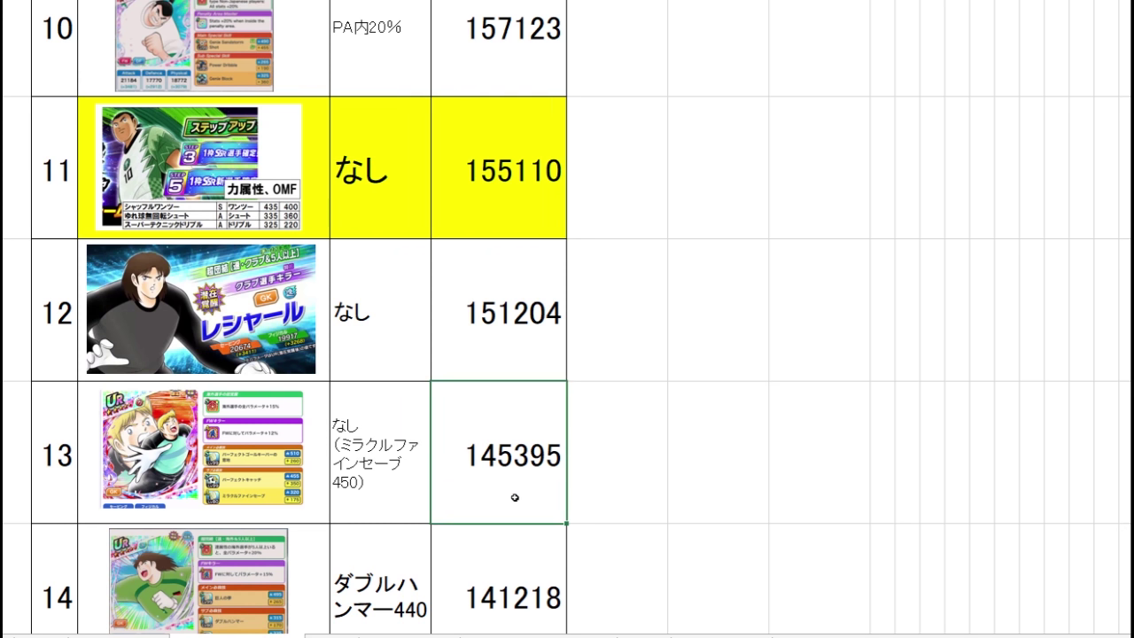
{"action": "mouse_move", "coordinate": [474, 495]}
{"action": "left_mouse_down"}
{"action": "mouse_move", "coordinate": [322, 496]}
{"action": "mouse_move", "coordinate": [485, 445]}
{"action": "left_mouse_up"}
{"action": "left_click", "coordinate": [483, 231]}
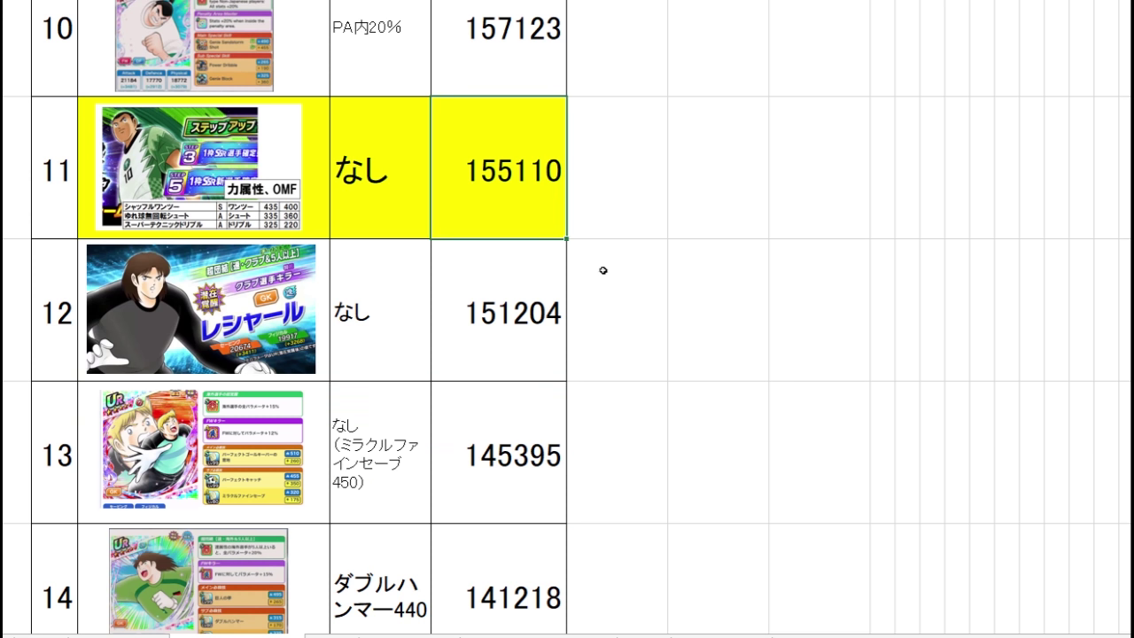
{"action": "key", "text": "Down"}
{"action": "key", "text": "Down"}
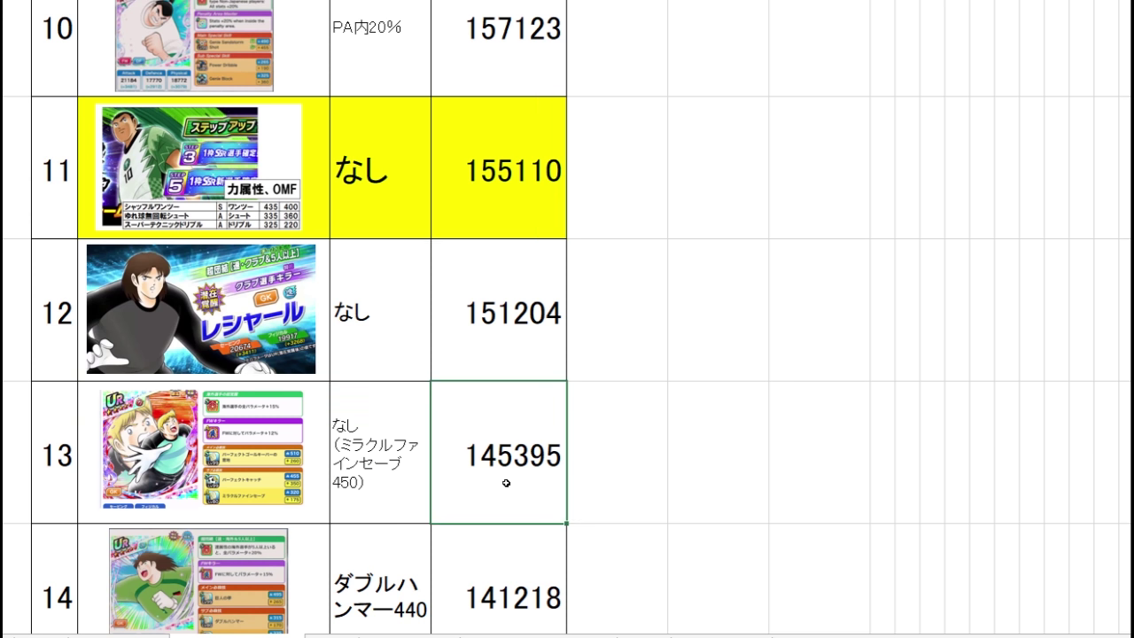
Step: Go from the rank 13 row up to the same goalkeeper's なし value at rank 6
{"action": "key", "text": "Up"}
{"action": "key", "text": "Up"}
{"action": "key", "text": "Up"}
{"action": "key", "text": "Up"}
{"action": "key", "text": "Up"}
{"action": "key", "text": "Up"}
{"action": "key", "text": "Up"}
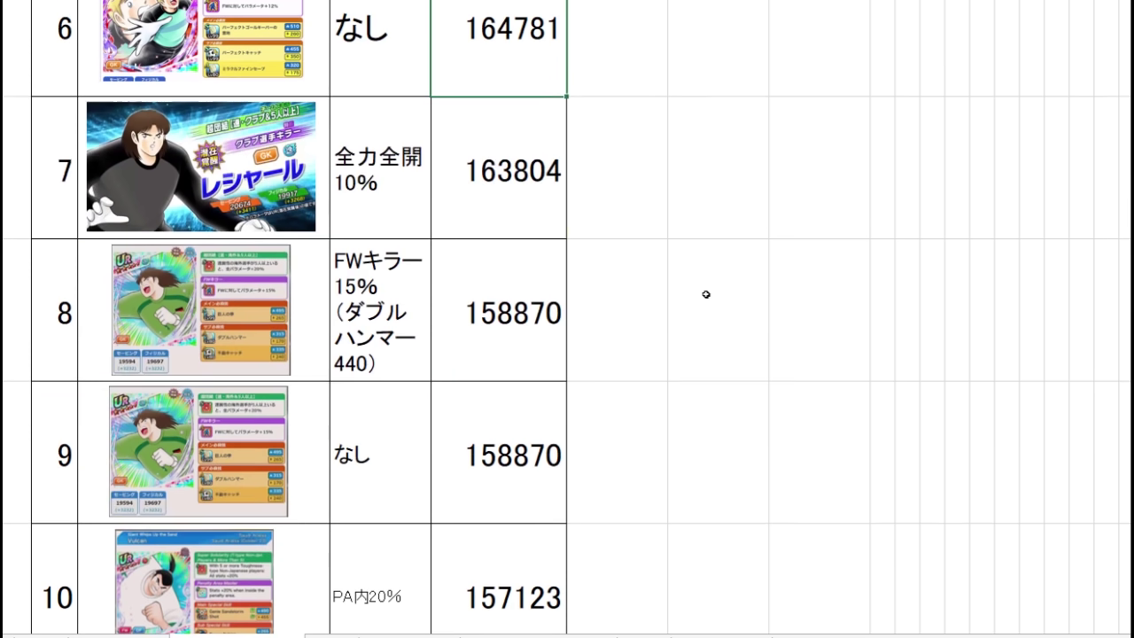
Step: Examine the goalkeeper's なし row at rank 9, and return to the new player's シュート value at rank 11
{"action": "left_click", "coordinate": [695, 293]}
{"action": "left_click", "coordinate": [536, 429]}
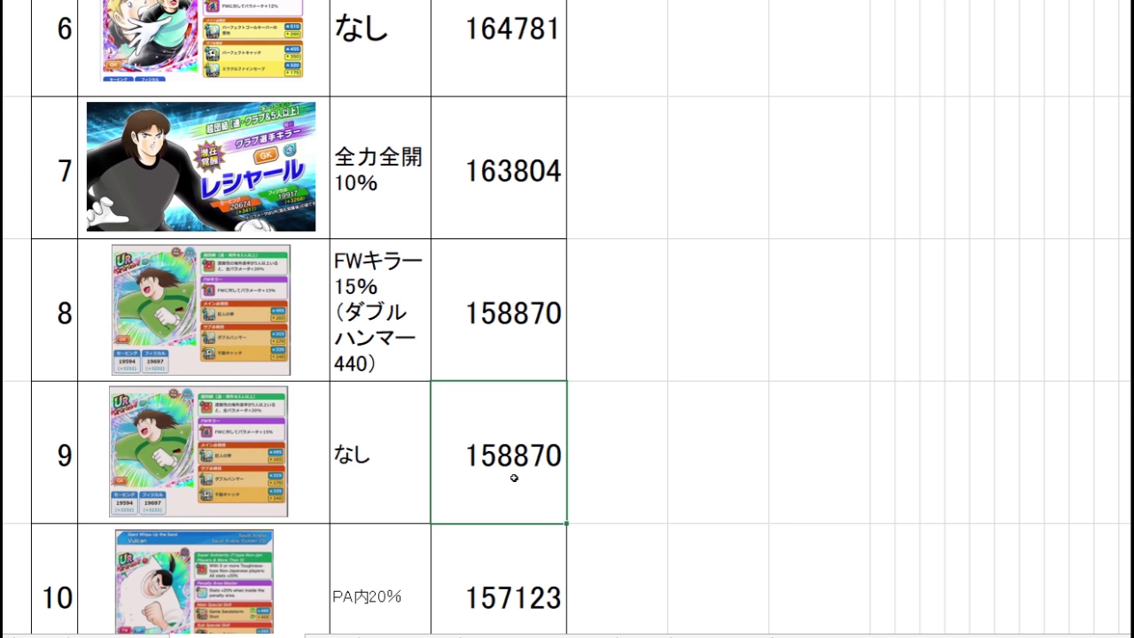
{"action": "left_click_drag", "start_coordinate": [520, 477], "coordinate": [313, 470]}
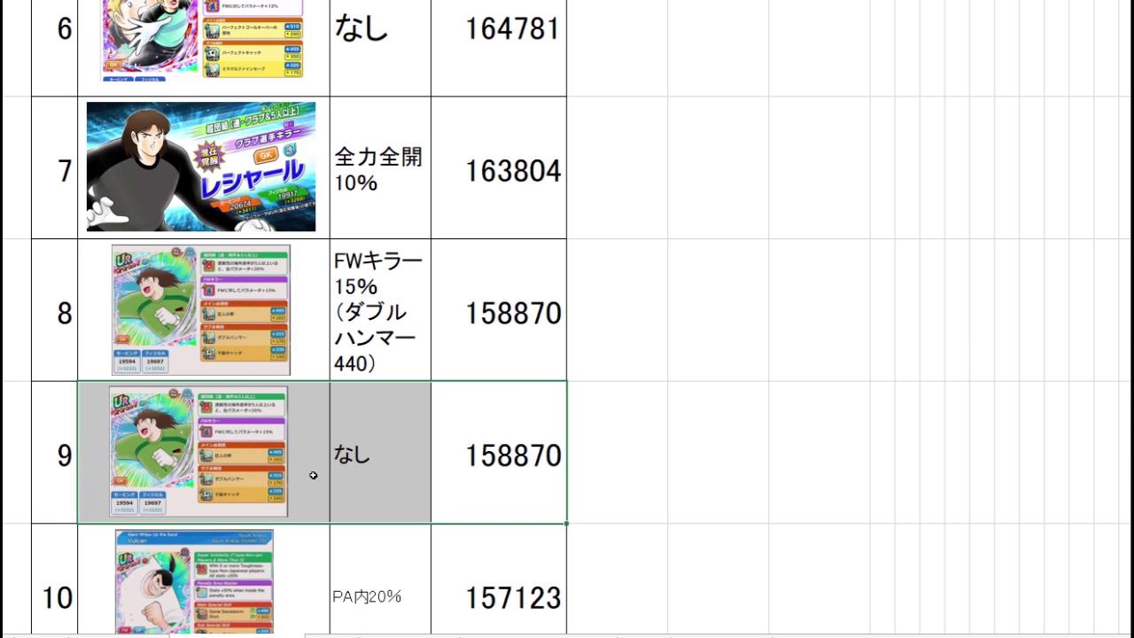
{"action": "left_click", "coordinate": [505, 488]}
{"action": "scroll", "coordinate": [636, 392], "scroll_direction": "down", "scroll_amount": 1}
{"action": "left_click", "coordinate": [504, 370]}
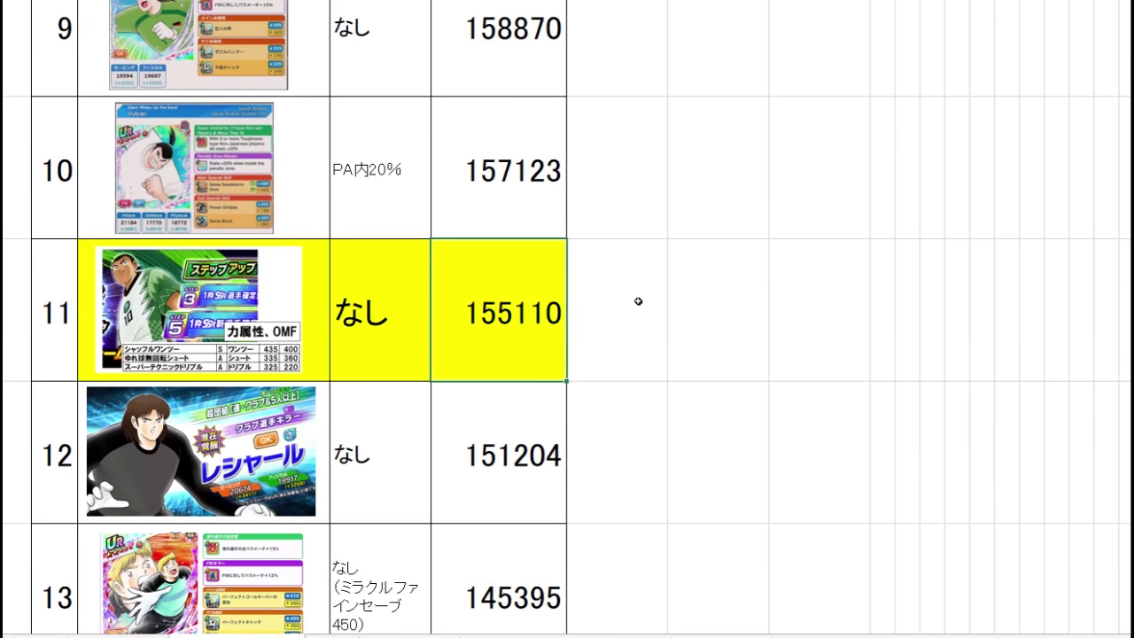
Step: Go down to the goalkeeper's ダブルハンマー440 row at rank 14 and examine it from its シュート value to the picture
{"action": "key", "text": "Down"}
{"action": "key", "text": "Down"}
{"action": "key", "text": "Down"}
{"action": "key", "text": "Down"}
{"action": "key", "text": "Down"}
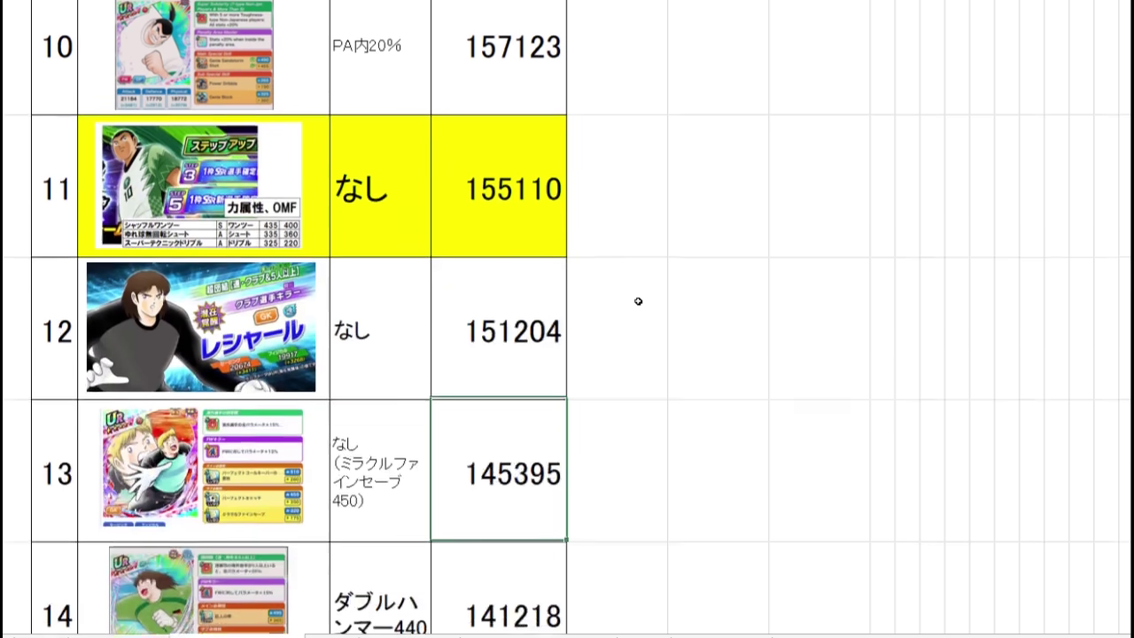
{"action": "key", "text": "Up"}
{"action": "key", "text": "Up"}
{"action": "left_click_drag", "start_coordinate": [433, 215], "coordinate": [310, 230]}
{"action": "left_click", "coordinate": [471, 205]}
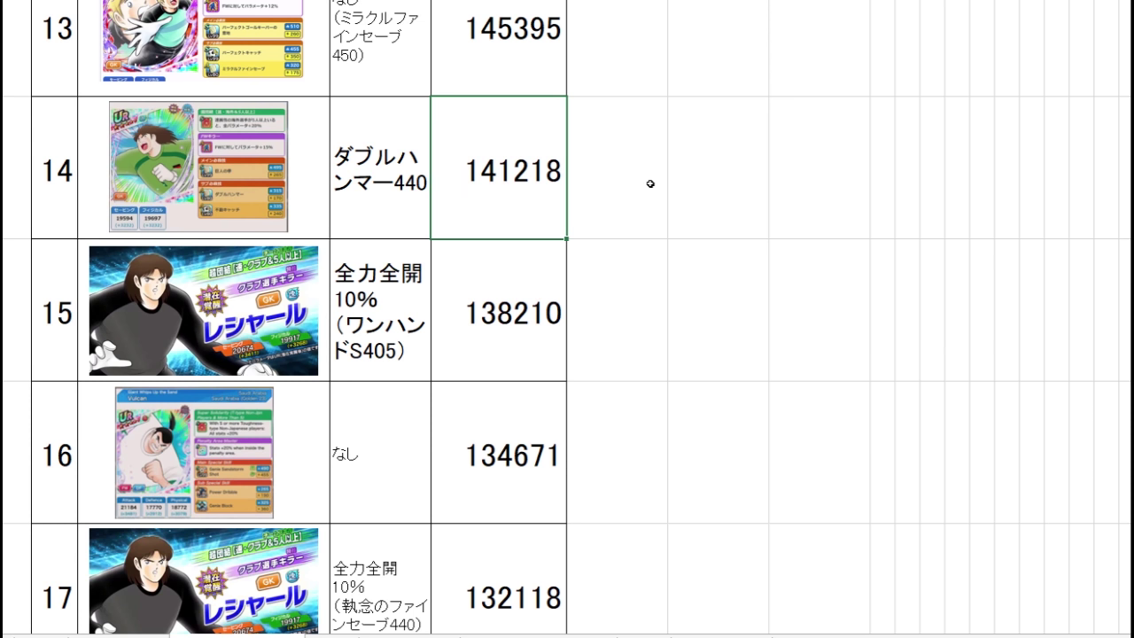
Step: Compare the green goalkeeper's なし value at rank 9 with the values around the new player's rank 11 entry
{"action": "key", "text": "Up"}
{"action": "key", "text": "Up"}
{"action": "key", "text": "Up"}
{"action": "key", "text": "Up"}
{"action": "key", "text": "Up"}
{"action": "key", "text": "Up"}
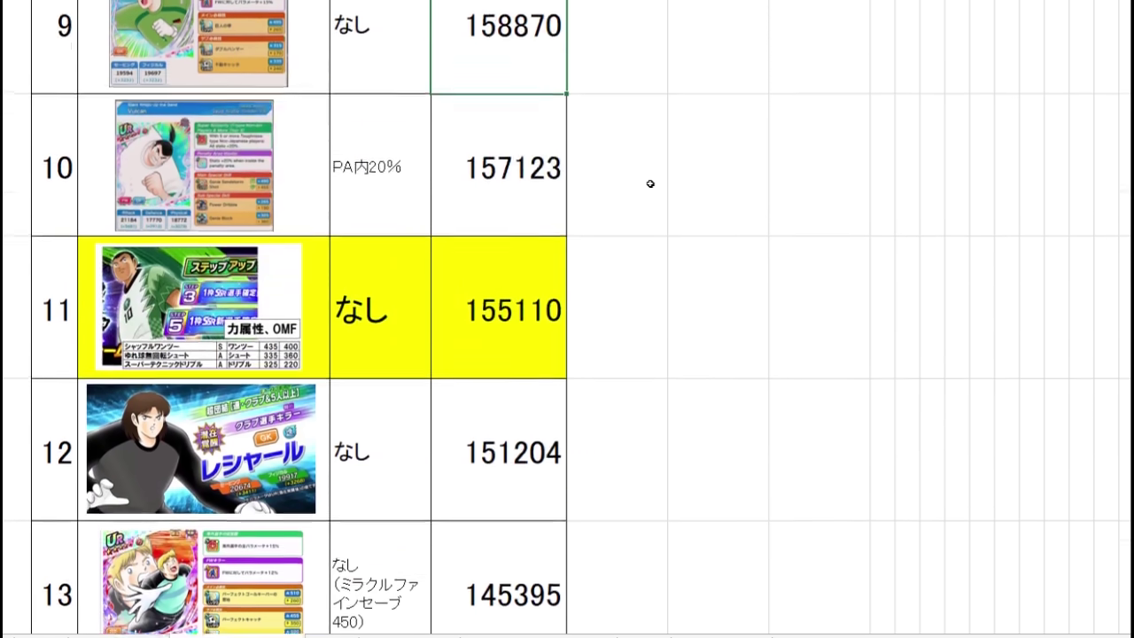
{"action": "key", "text": "Down"}
{"action": "key", "text": "Down"}
{"action": "key", "text": "Down"}
{"action": "key", "text": "Down"}
Step: Go up to the goalkeeper's 全力全開10% row at rank 7 and examine it across to the character picture
{"action": "key", "text": "Up"}
{"action": "key", "text": "Up"}
{"action": "key", "text": "Up"}
{"action": "key", "text": "Up"}
{"action": "key", "text": "Up"}
{"action": "key", "text": "Up"}
{"action": "left_click_drag", "start_coordinate": [466, 206], "coordinate": [299, 200]}
{"action": "left_click_drag", "start_coordinate": [430, 196], "coordinate": [445, 195]}
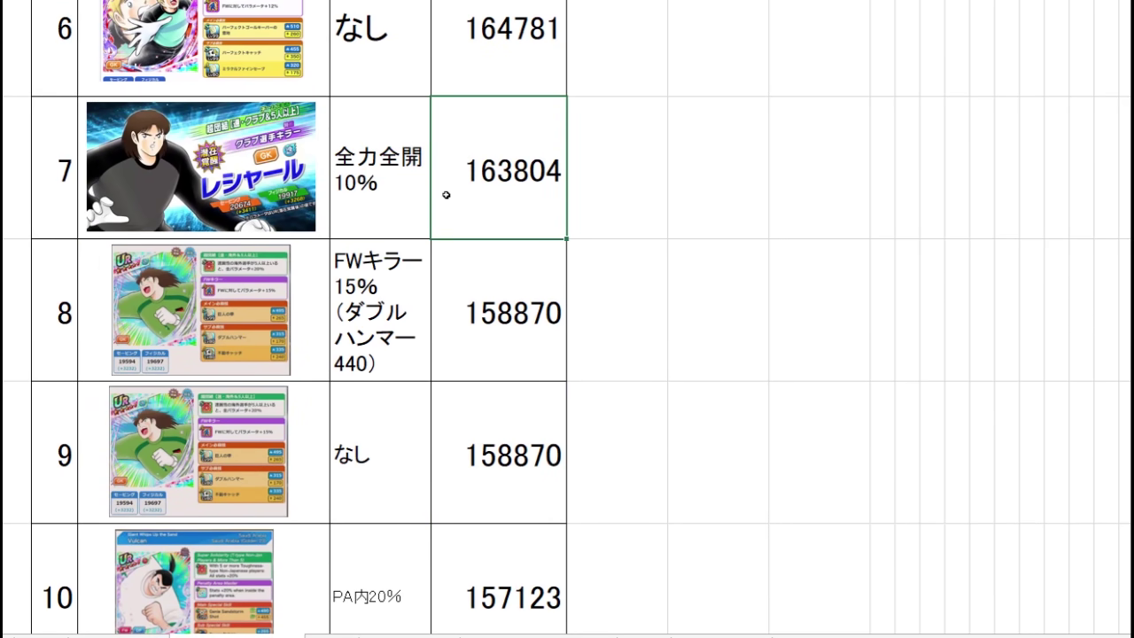
Step: Go down past the new player's rank 11 entry to the 全力全開10%（ワンハンドS405） row at rank 15 and examine it
{"action": "key", "text": "Down"}
{"action": "key", "text": "Down"}
{"action": "key", "text": "Down"}
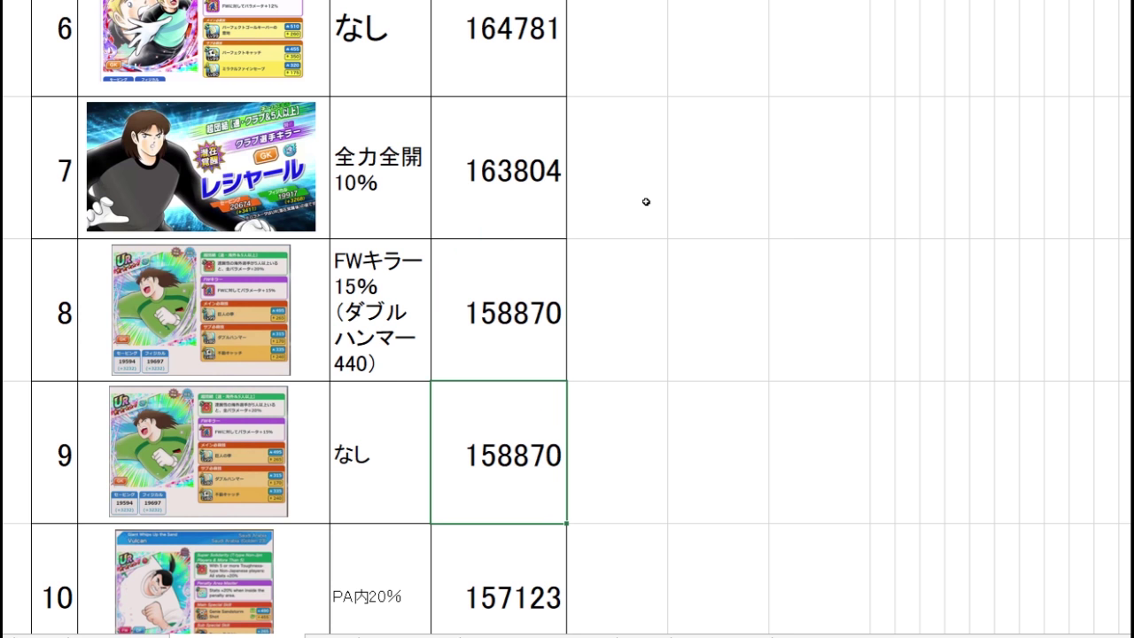
{"action": "key", "text": "Down"}
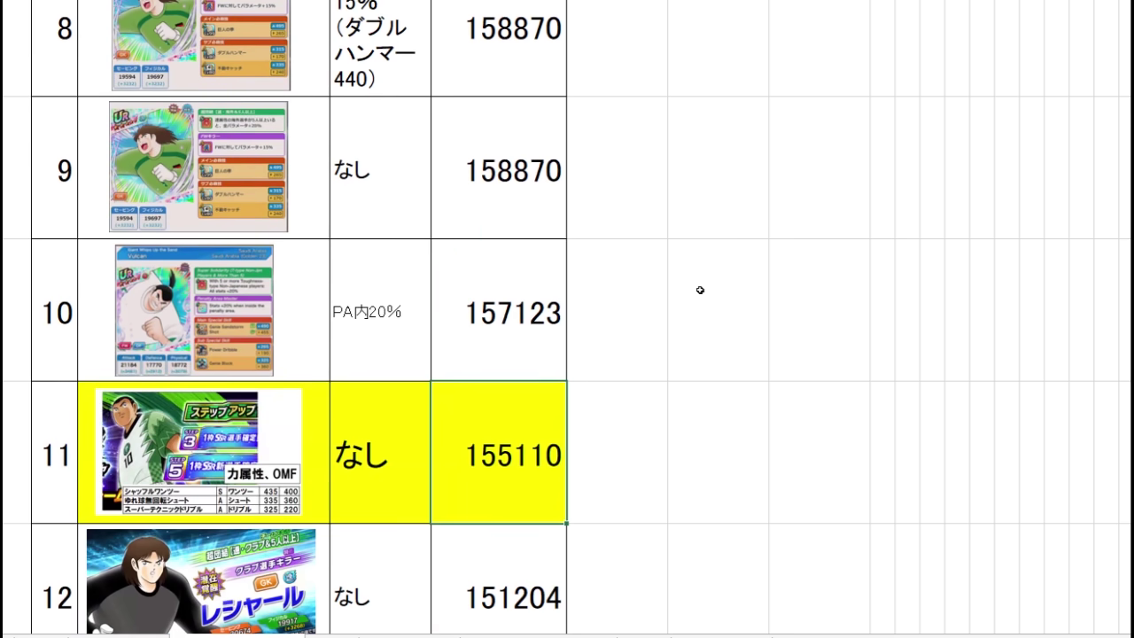
{"action": "key", "text": "Down"}
{"action": "key", "text": "Down"}
{"action": "key", "text": "Down"}
{"action": "key", "text": "Down"}
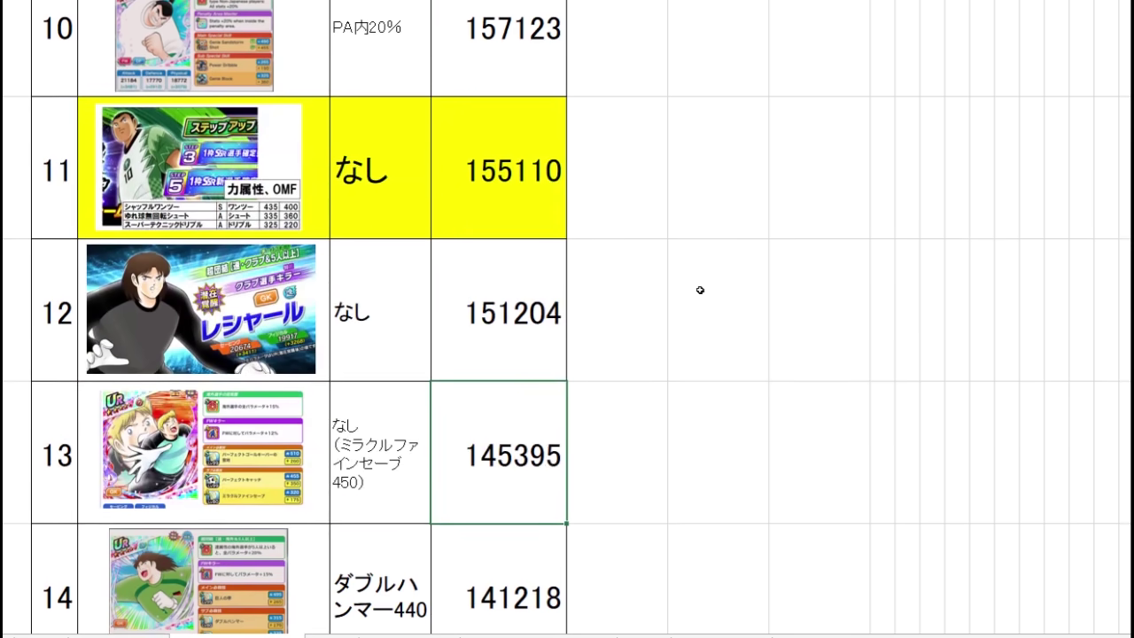
{"action": "key", "text": "Down"}
{"action": "left_click_drag", "start_coordinate": [482, 354], "coordinate": [274, 348]}
{"action": "left_click", "coordinate": [488, 354]}
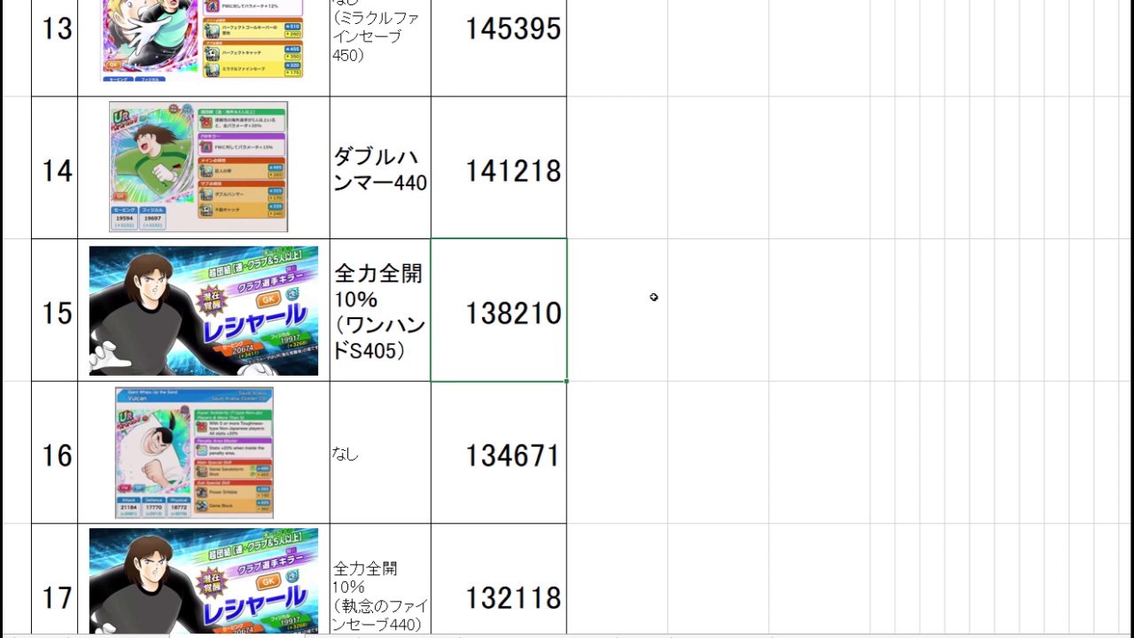
Step: Look back over the ranking from rank 15 up to the バフ20%、限凸あり、フォメあり heading
{"action": "key", "text": "Up"}
{"action": "scroll", "coordinate": [654, 297], "scroll_direction": "up", "scroll_amount": 2}
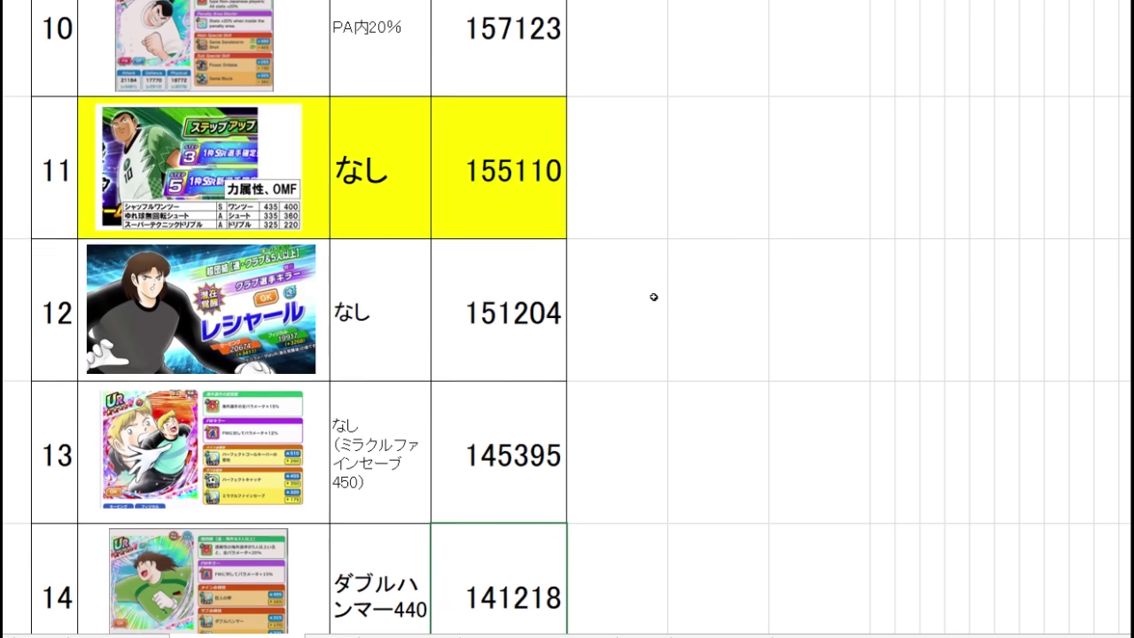
{"action": "scroll", "coordinate": [673, 301], "scroll_direction": "up", "scroll_amount": 1}
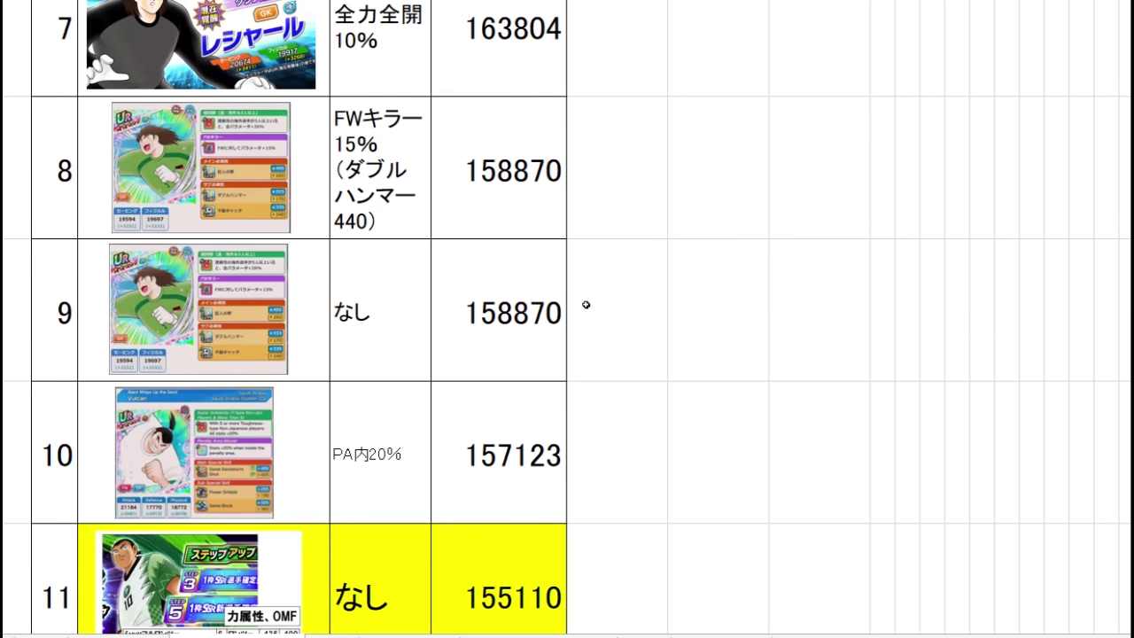
{"action": "scroll", "coordinate": [620, 301], "scroll_direction": "up", "scroll_amount": 1}
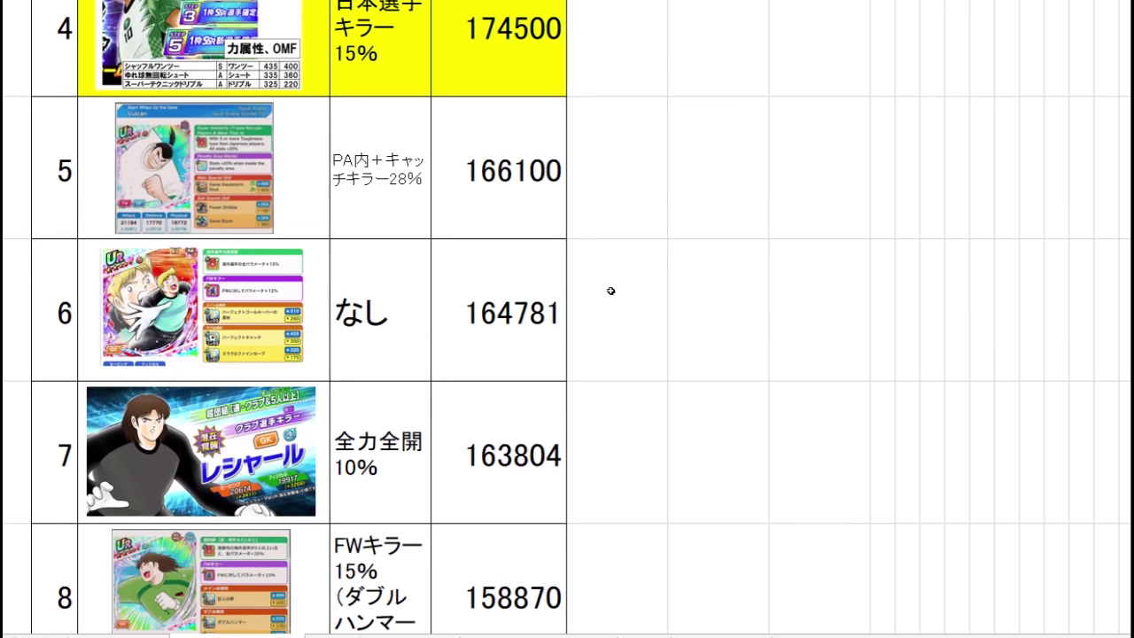
{"action": "scroll", "coordinate": [617, 288], "scroll_direction": "up", "scroll_amount": 2}
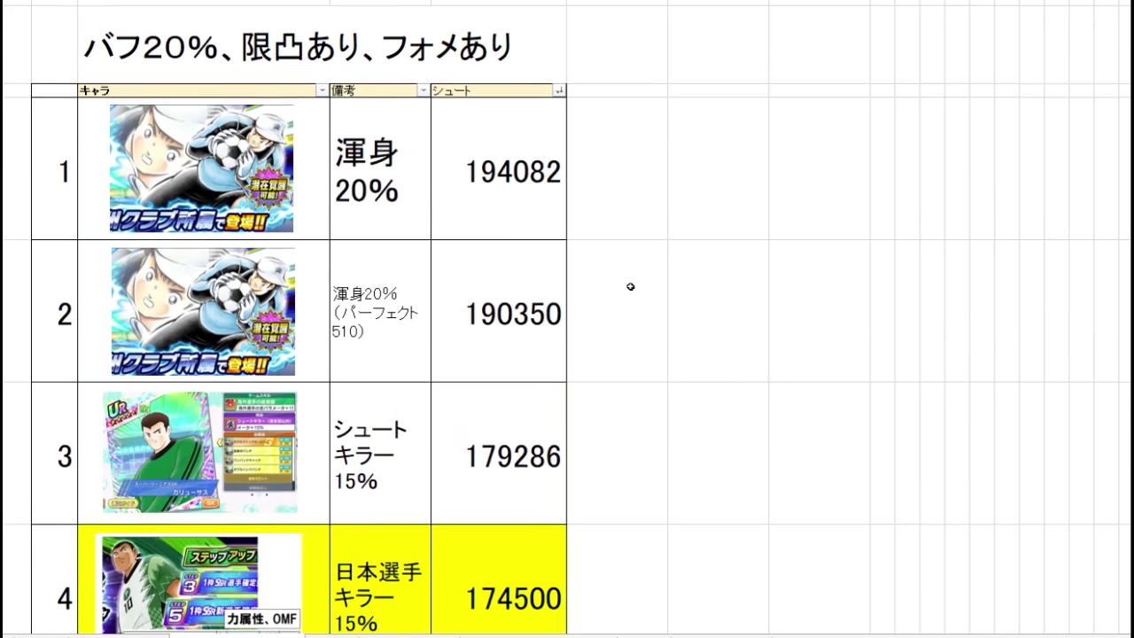
{"action": "left_click", "coordinate": [682, 276]}
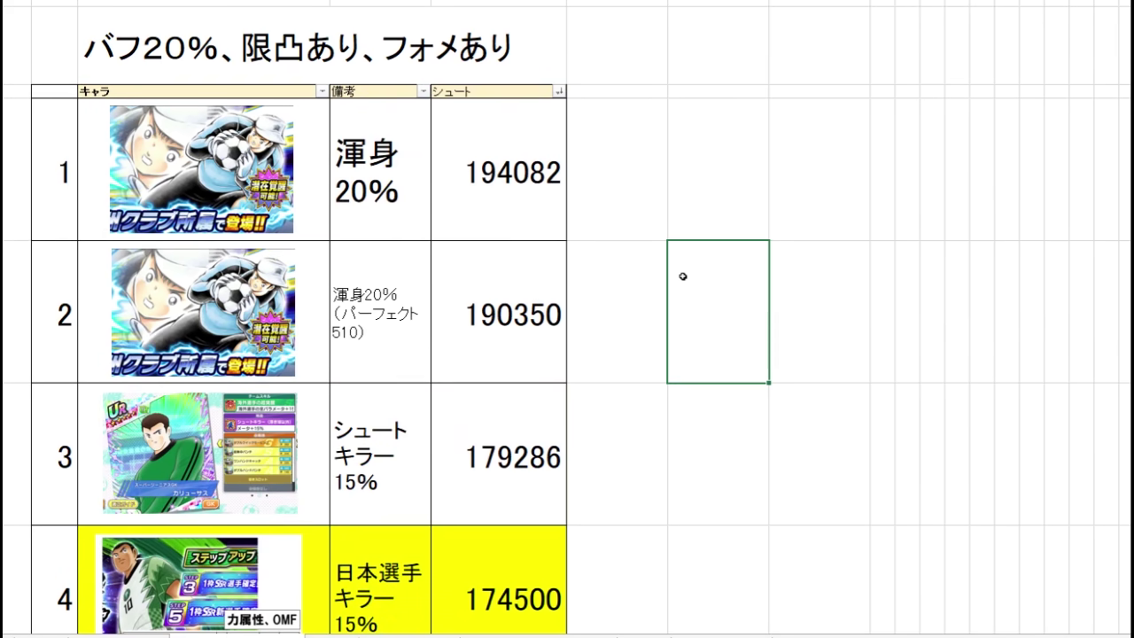
Step: Go down the シュート values from the rank 3 goalkeeper, and switch to the 数値チェックシート of the 速属性、FW/OMF player
{"action": "left_click", "coordinate": [534, 447]}
{"action": "key", "text": "Down"}
{"action": "key", "text": "Down"}
{"action": "key", "text": "Down"}
{"action": "key", "text": "Down"}
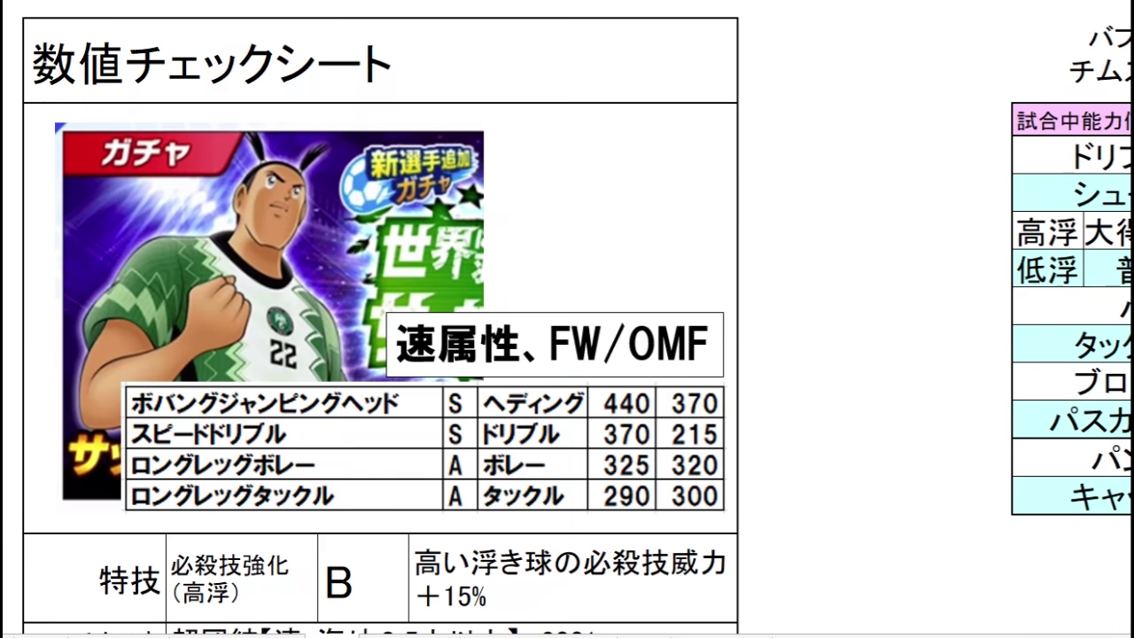
{"action": "left_click", "coordinate": [879, 274]}
{"action": "left_click", "coordinate": [808, 234]}
{"action": "left_click", "coordinate": [822, 278]}
{"action": "left_click", "coordinate": [849, 282]}
{"action": "left_click", "coordinate": [848, 310]}
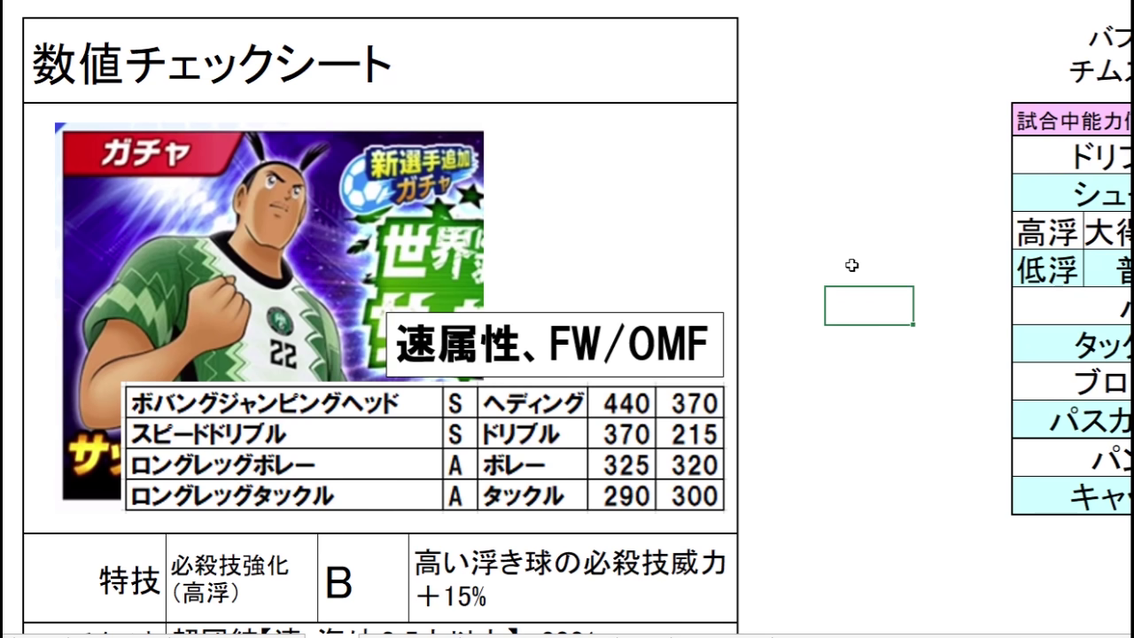